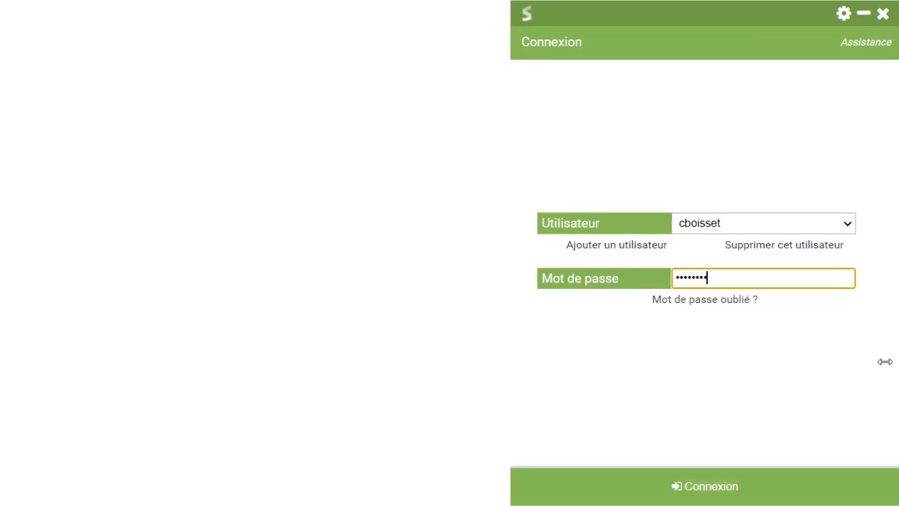
Step: Log in with the account password and view the full list of mailbox folders
type("••")
key("Return")
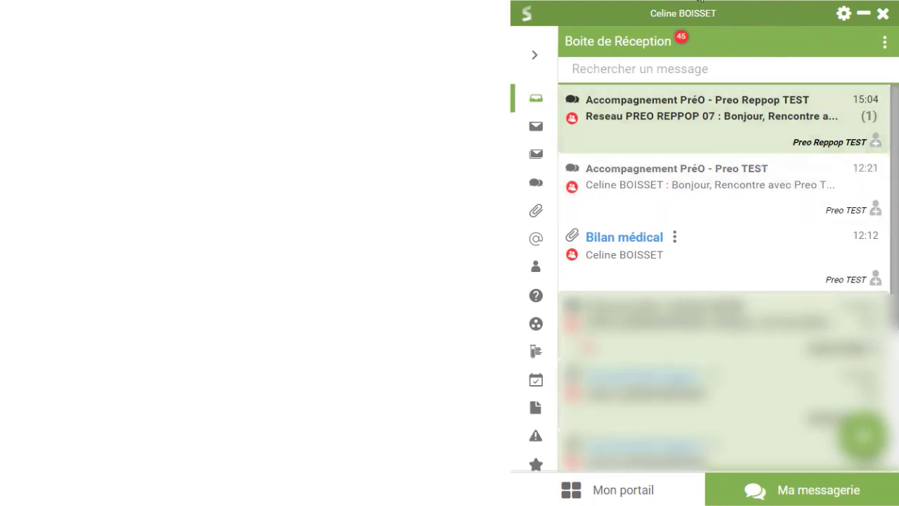
left_click(537, 57)
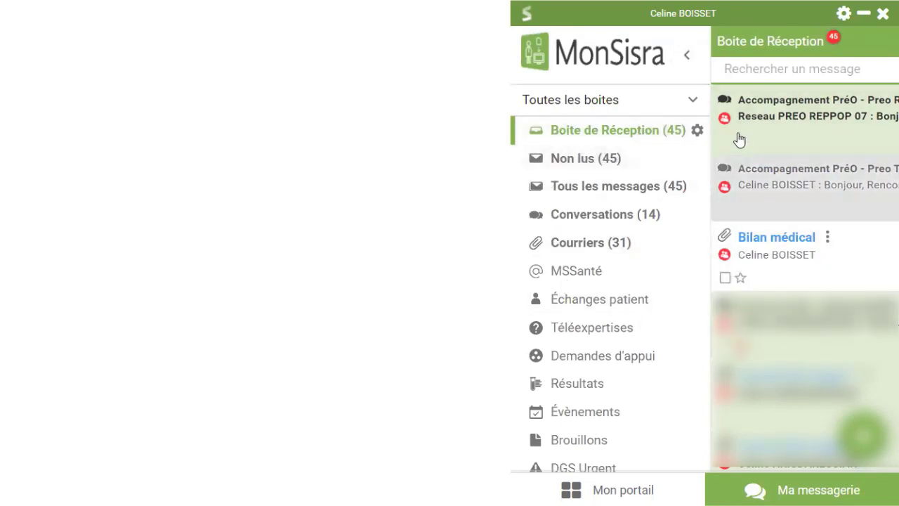
left_click(687, 57)
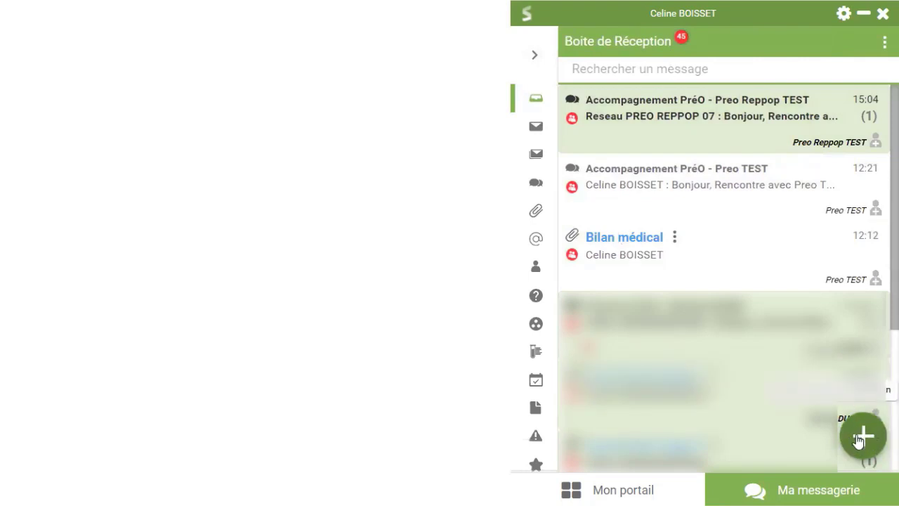
Step: Start a new conversation between professionals and search the recipients for "preo reppop"
left_click(866, 439)
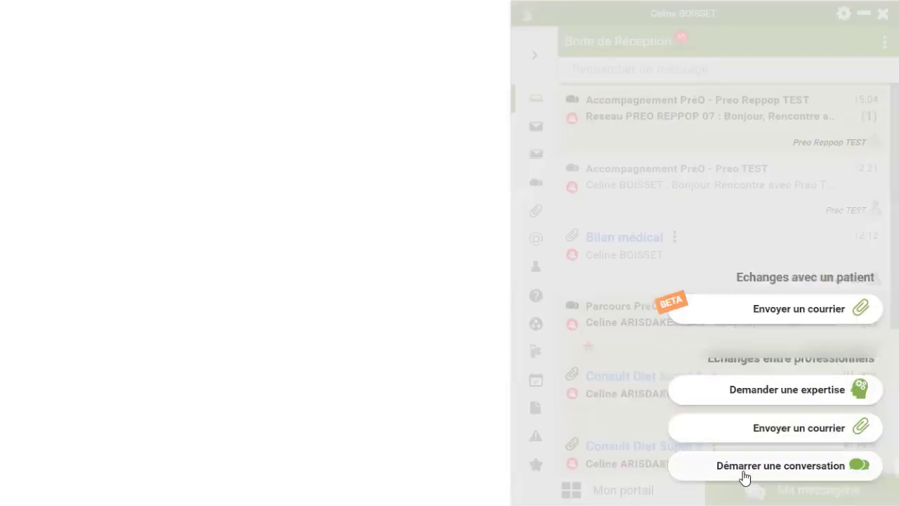
left_click(742, 466)
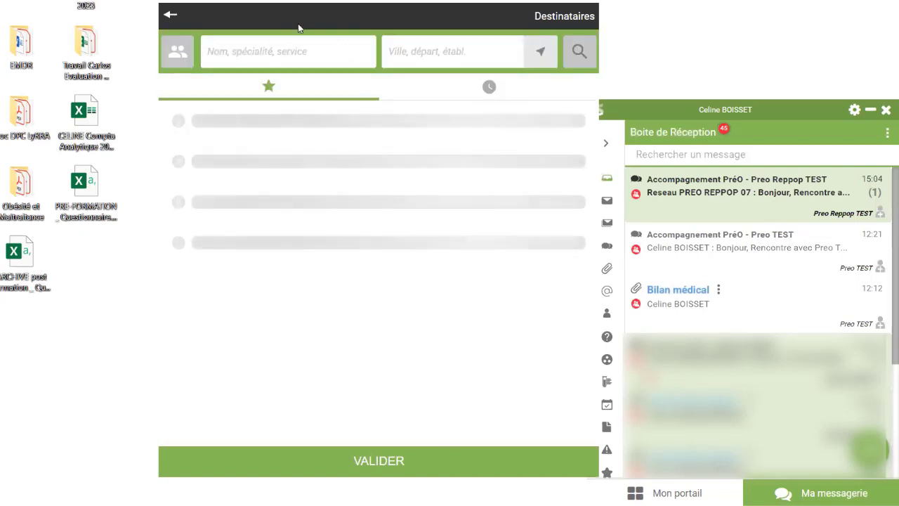
type("preo reppop")
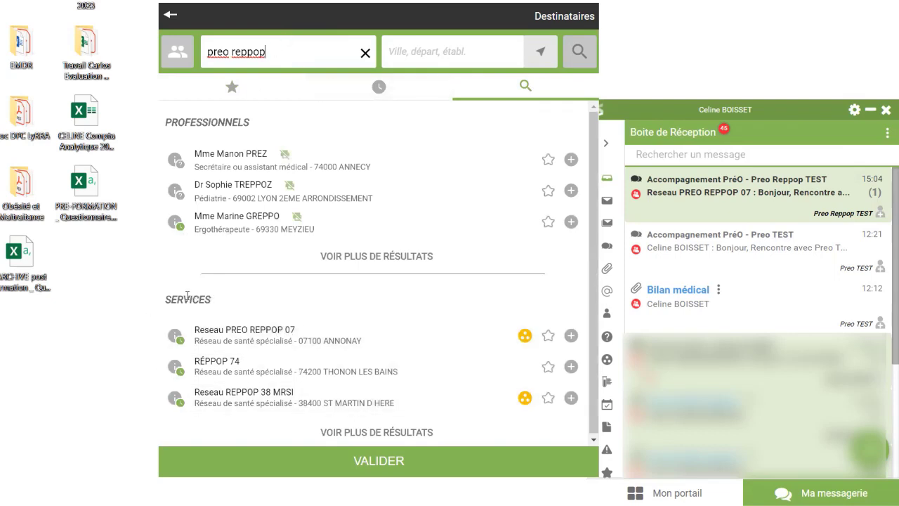
Step: Add the service Reseau PREO REPPOP 07 as recipient of a simple conversation and validate the recipients
left_click(547, 337)
left_click(356, 337)
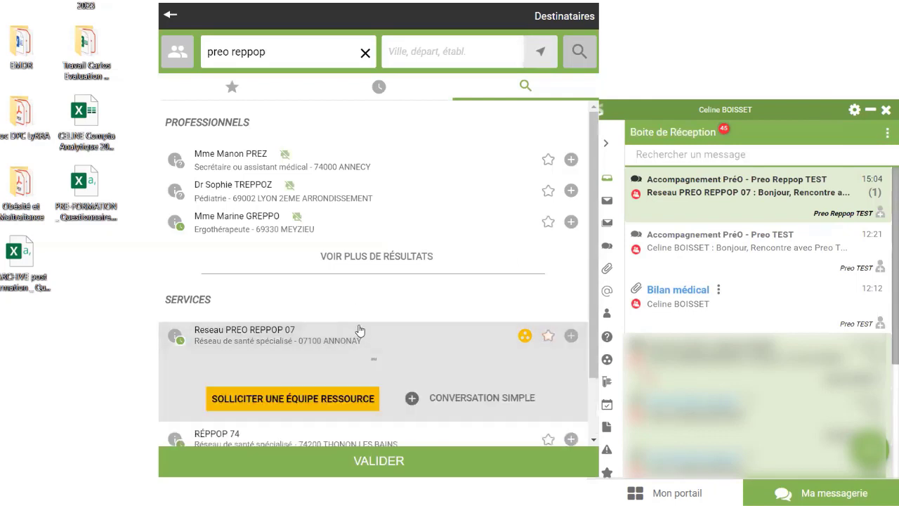
left_click(429, 400)
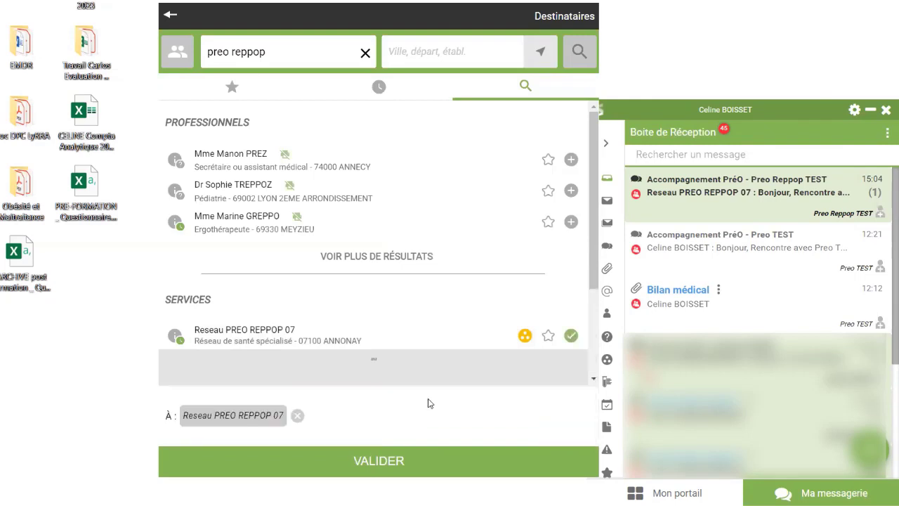
left_click(392, 458)
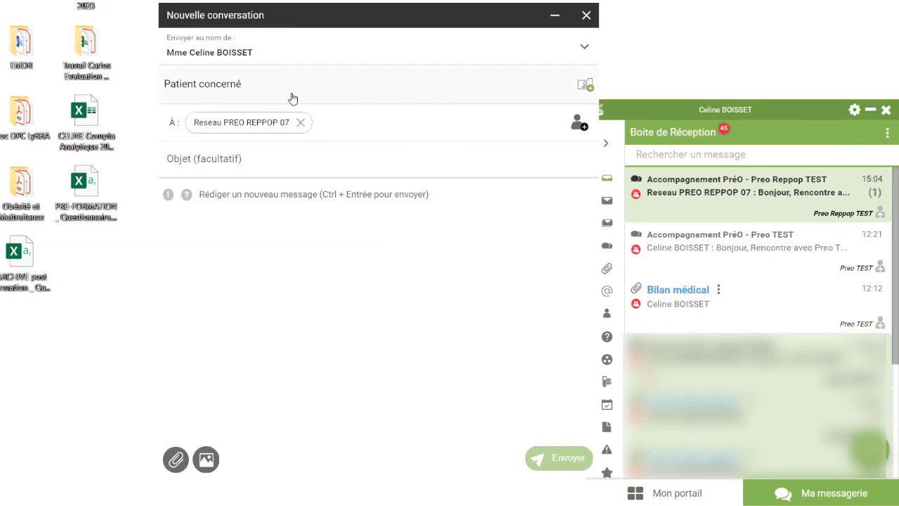
Step: Link the first listed test patient to the conversation, visit its subject and message fields, and close it unsent
left_click(211, 85)
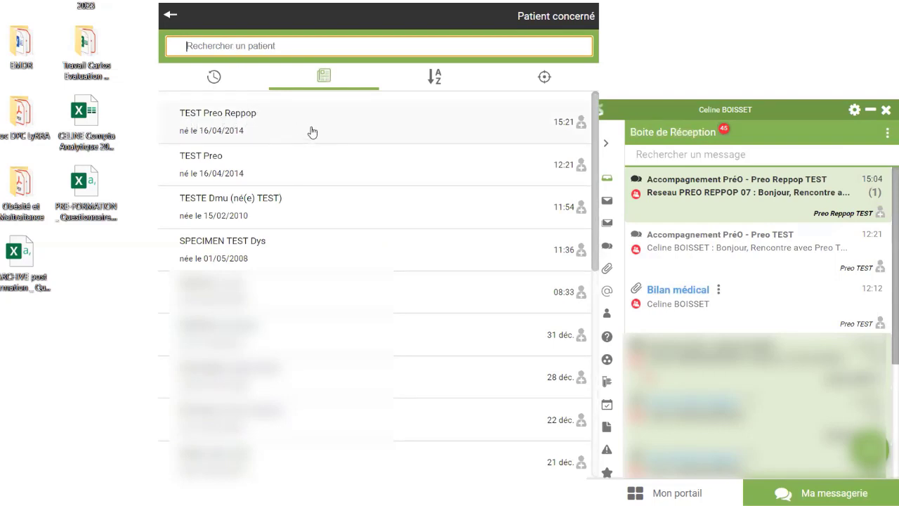
left_click(313, 133)
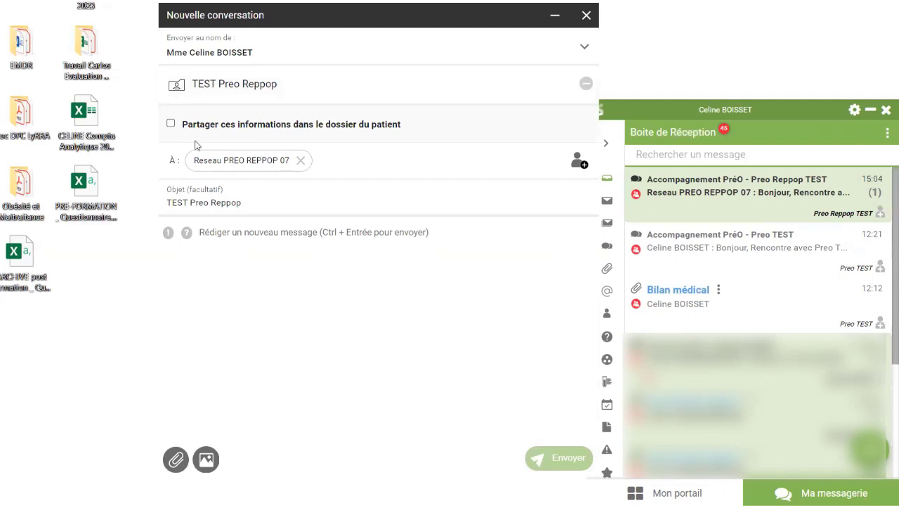
left_click(286, 201)
left_click(235, 238)
left_click(586, 15)
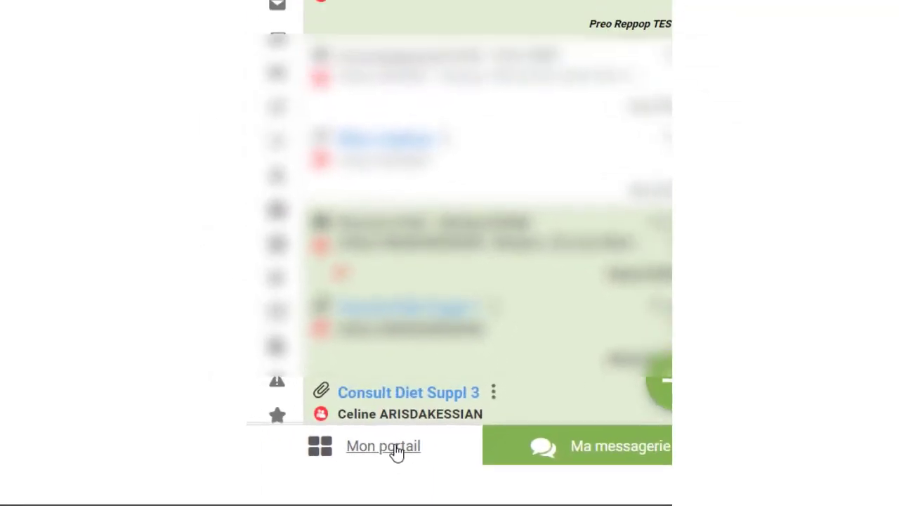
Step: Switch to Mon portail, browse the available applications and launch MesPatients from the favourites
left_click(391, 420)
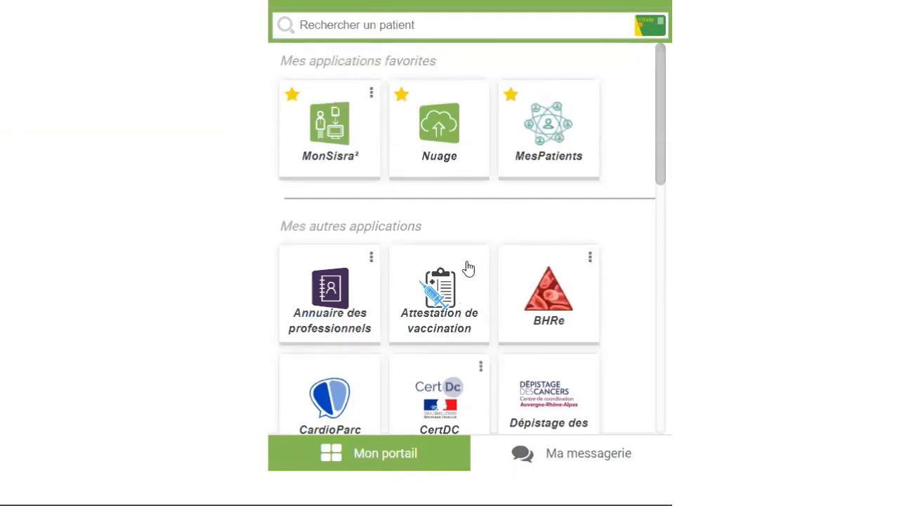
scroll(437, 296, "down", 2)
scroll(431, 267, "up", 2)
scroll(538, 275, "down", 1)
scroll(538, 275, "down", 6)
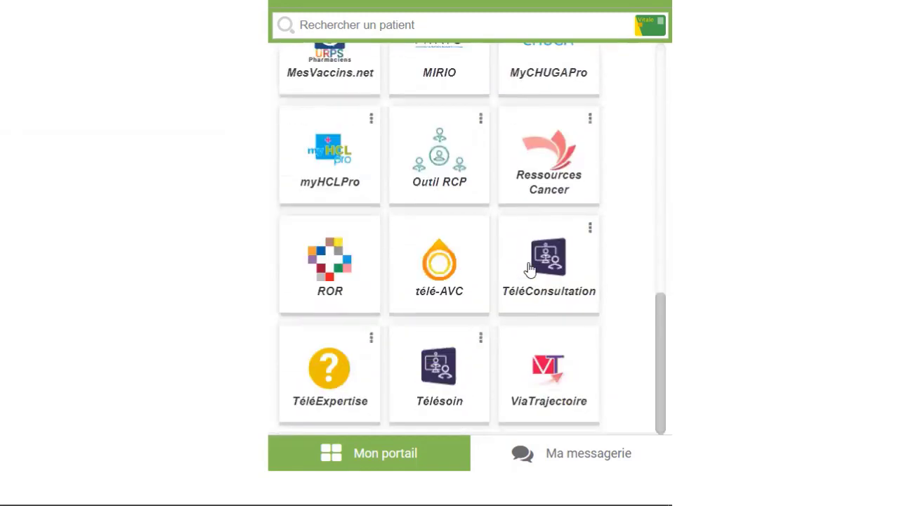
scroll(535, 337, "up", 7)
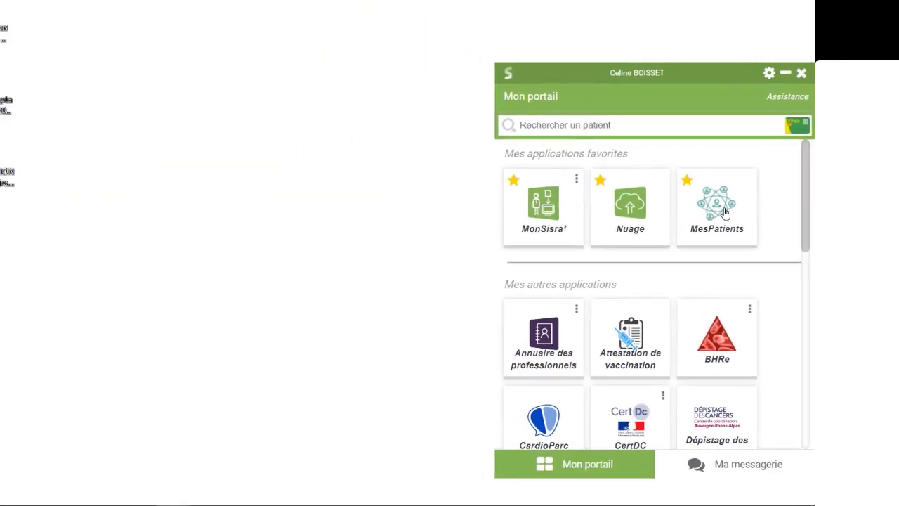
left_click(724, 211)
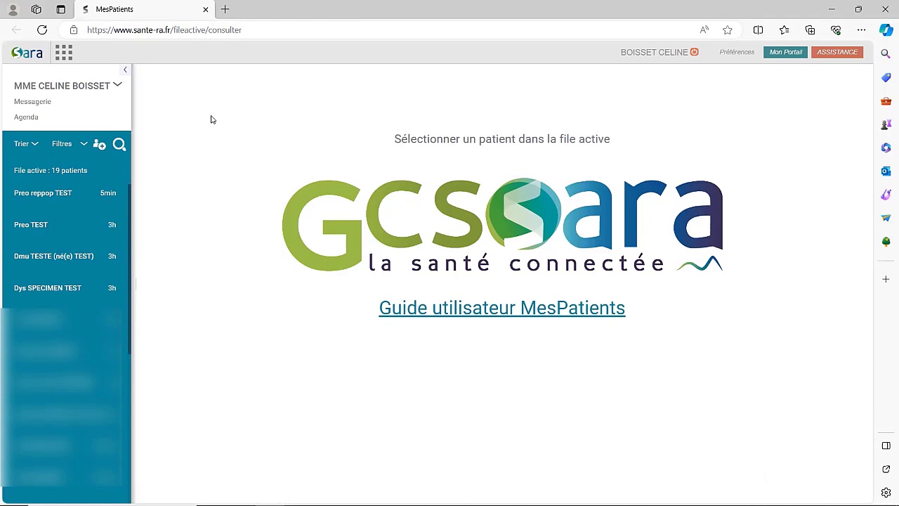
Step: Remove MesPatients from the favourite applications, mark it as a favourite again and minimise the browser
left_click(61, 54)
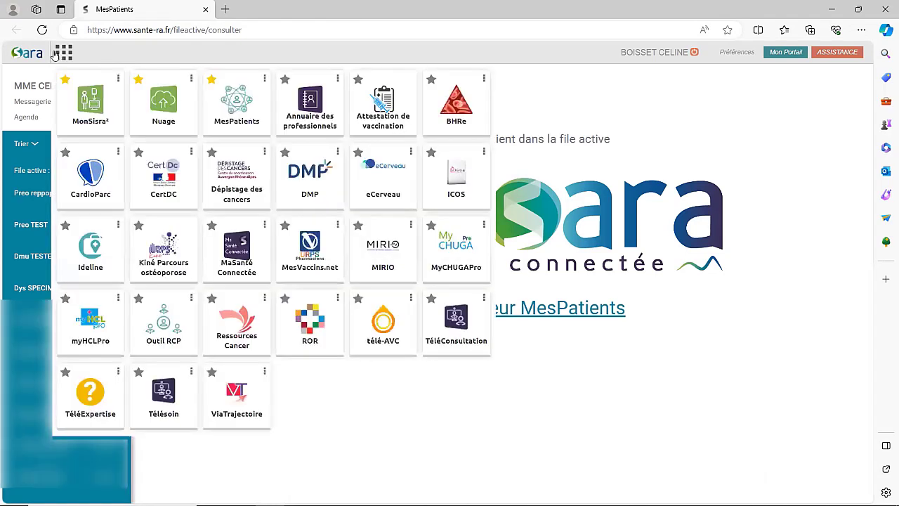
left_click(213, 82)
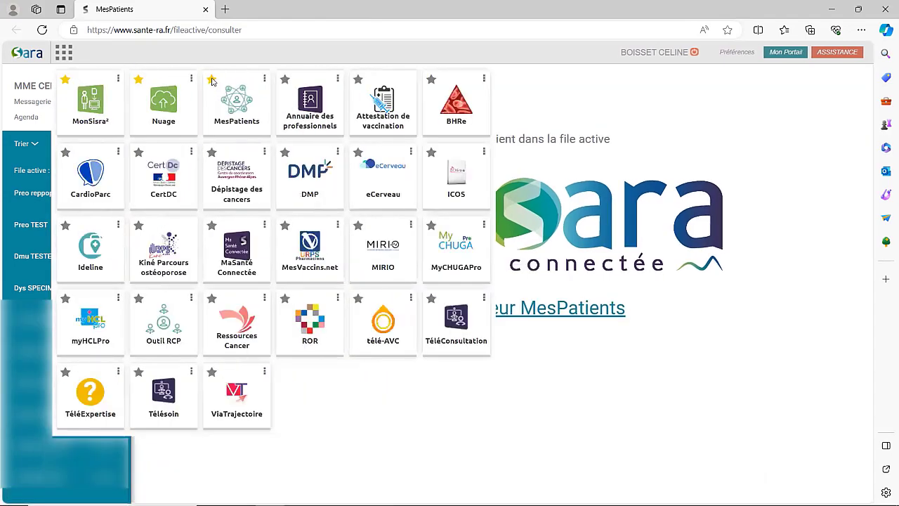
left_click(212, 82)
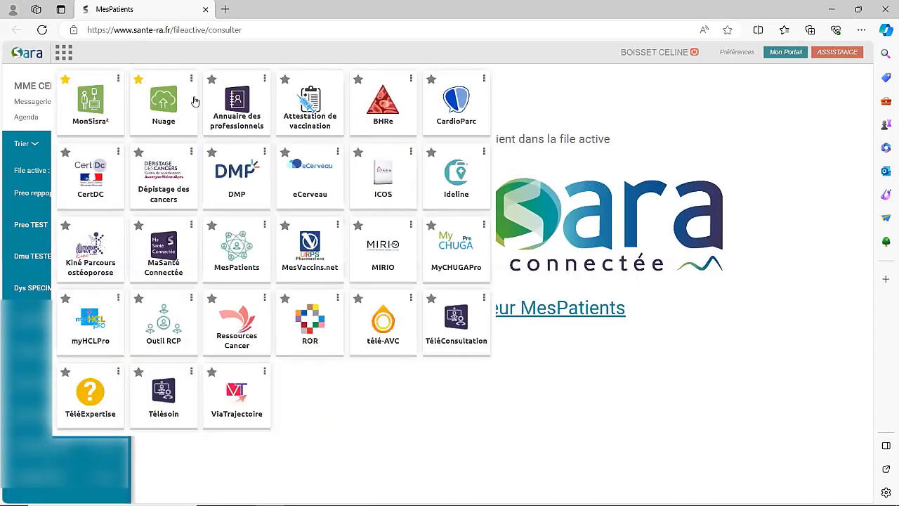
left_click(211, 226)
left_click(65, 52)
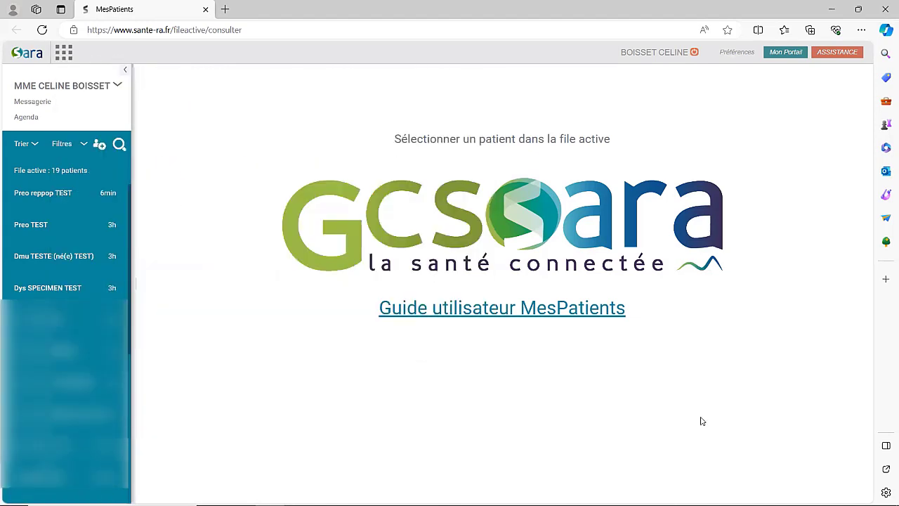
left_click(826, 6)
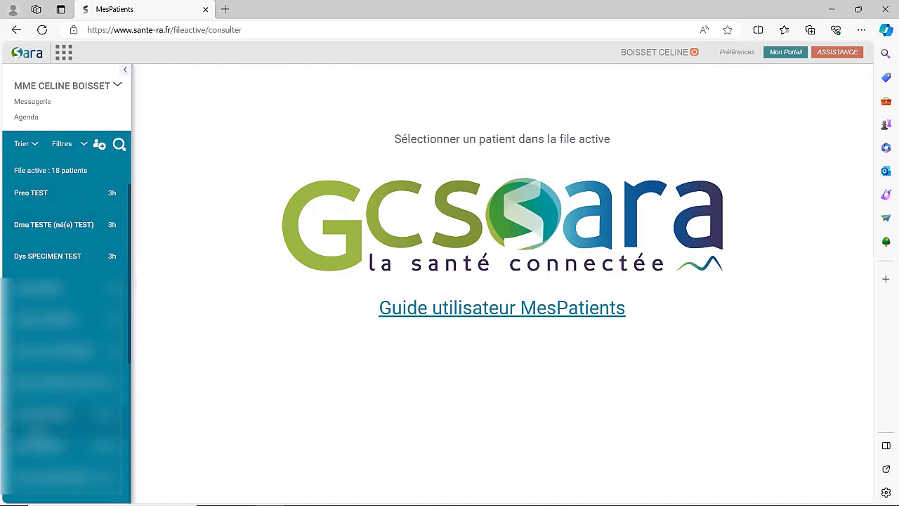
Step: Search for the test patient by full name and select the matching record to add it to the active patient list
left_click(99, 147)
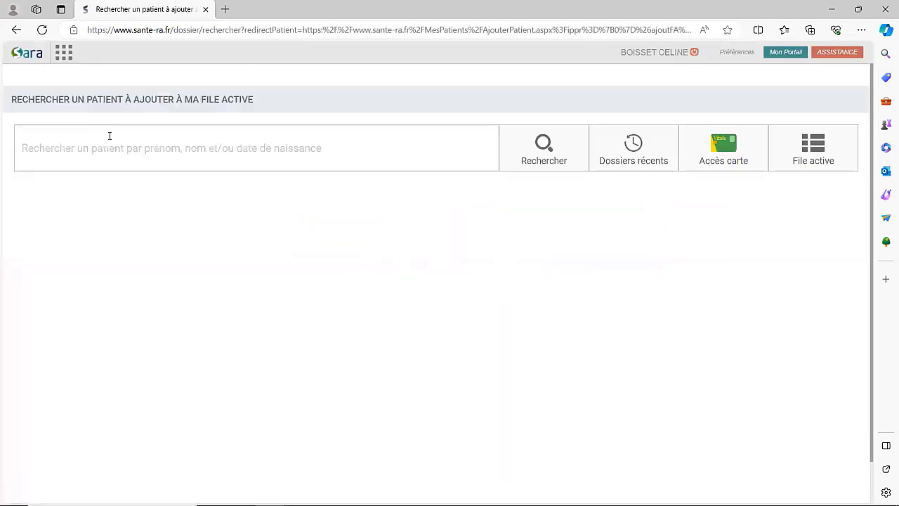
left_click(370, 154)
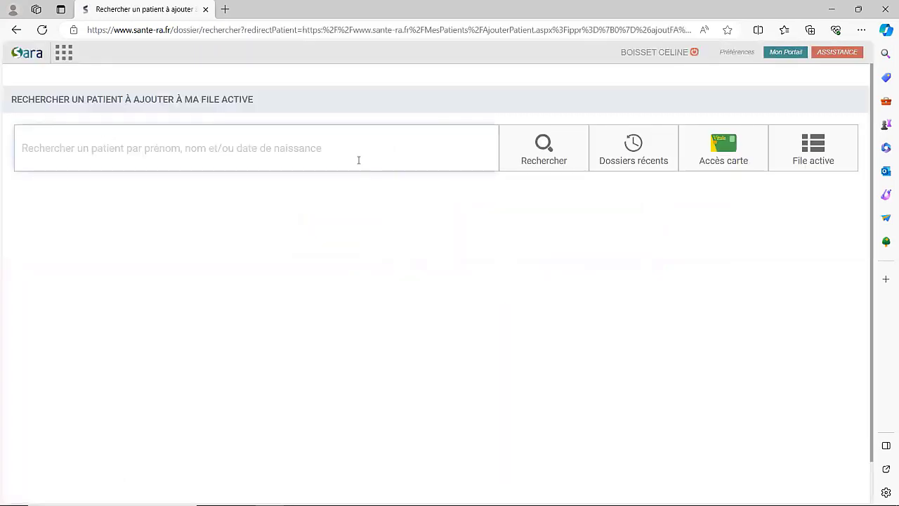
type("preo repp")
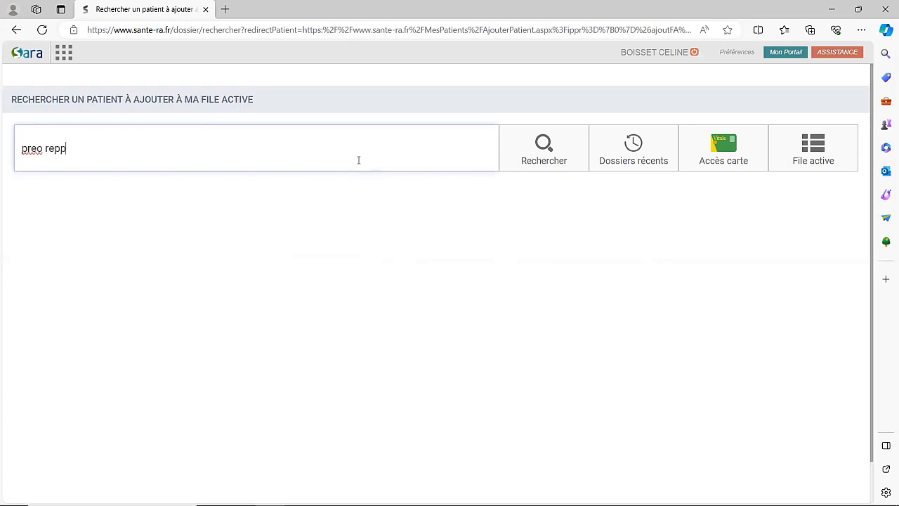
type("op test")
key("Return")
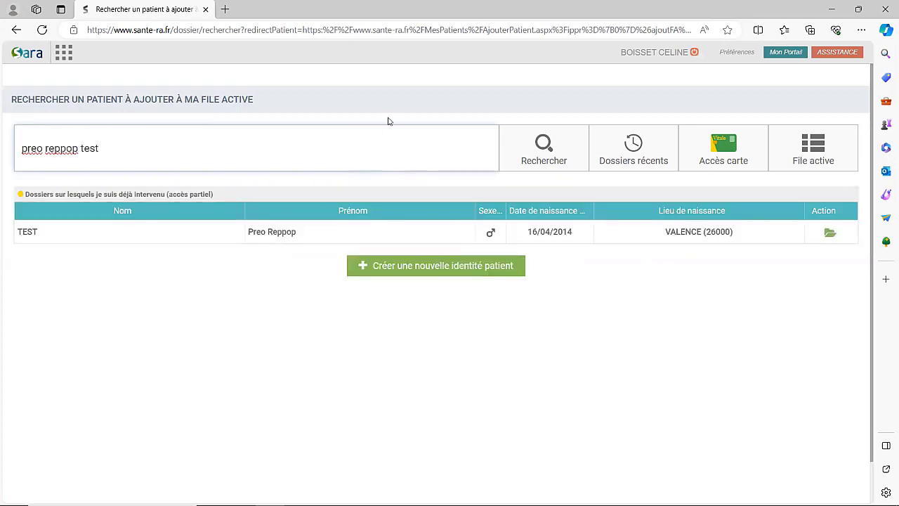
left_click(61, 239)
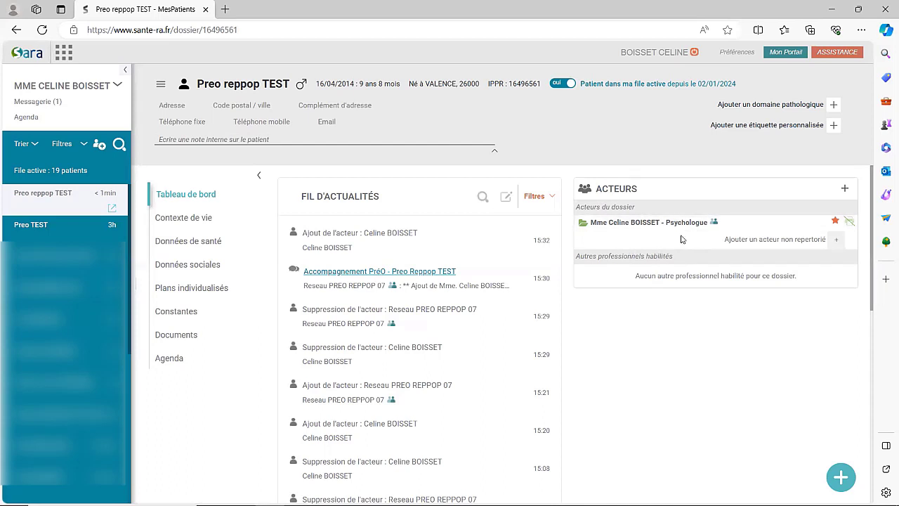
Step: Start adding an actor to the patient's record and search for "preo reppop" among the services
left_click(845, 187)
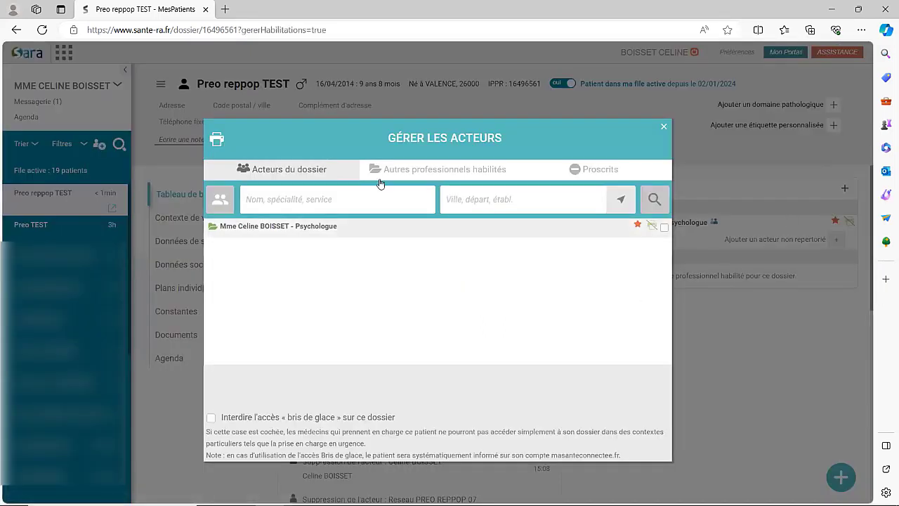
left_click(383, 192)
type("pre")
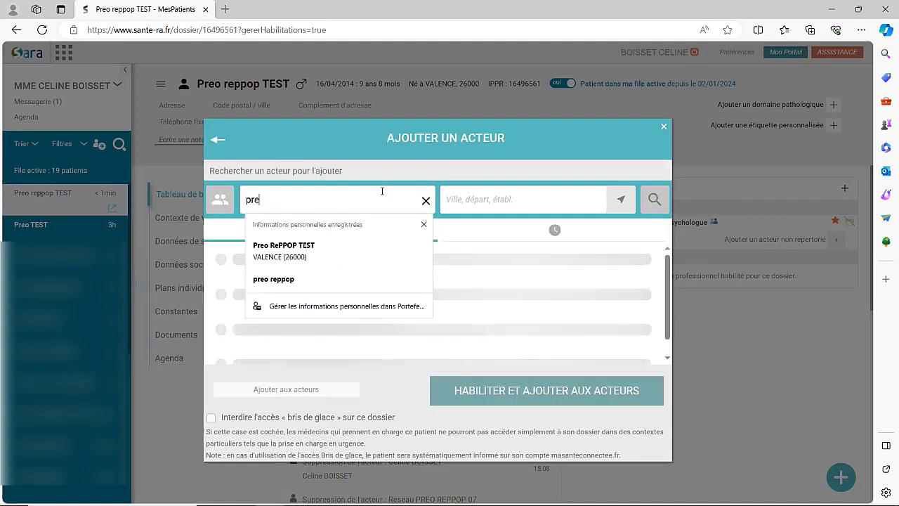
type("o reppop")
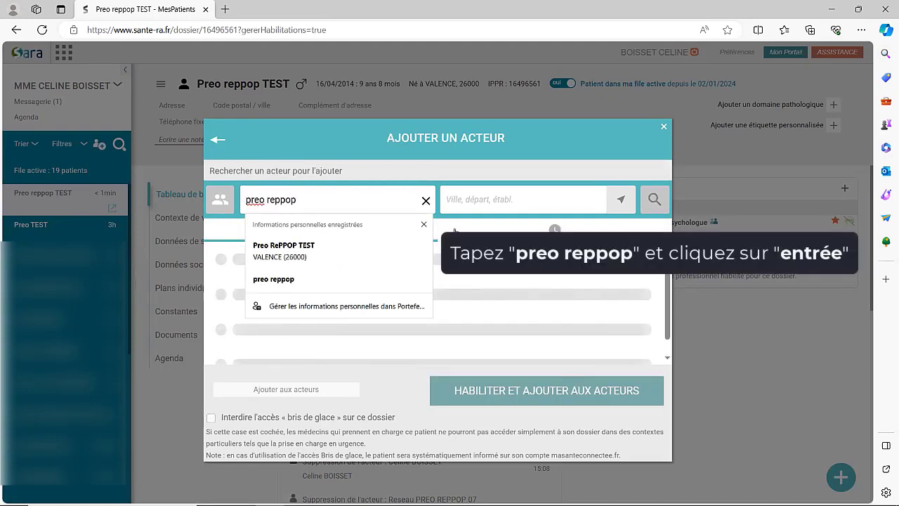
left_click(424, 224)
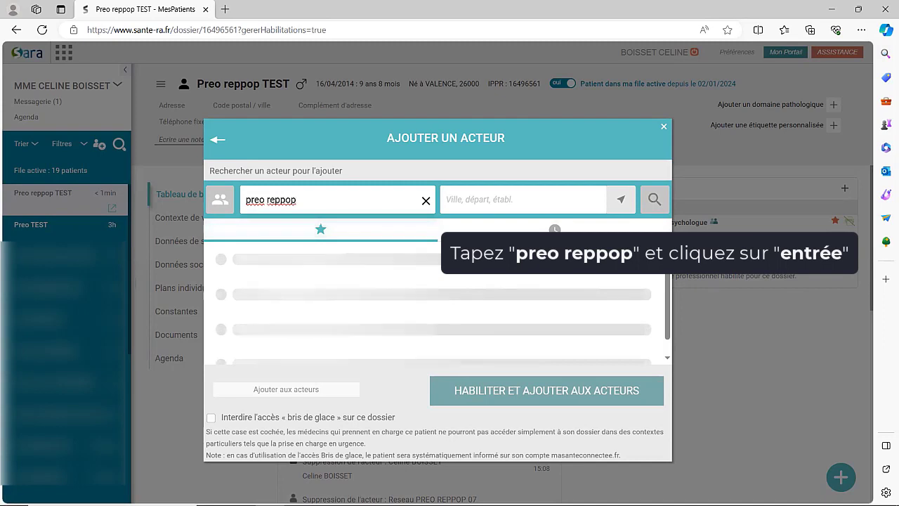
key("Return")
scroll(340, 273, "down", 2)
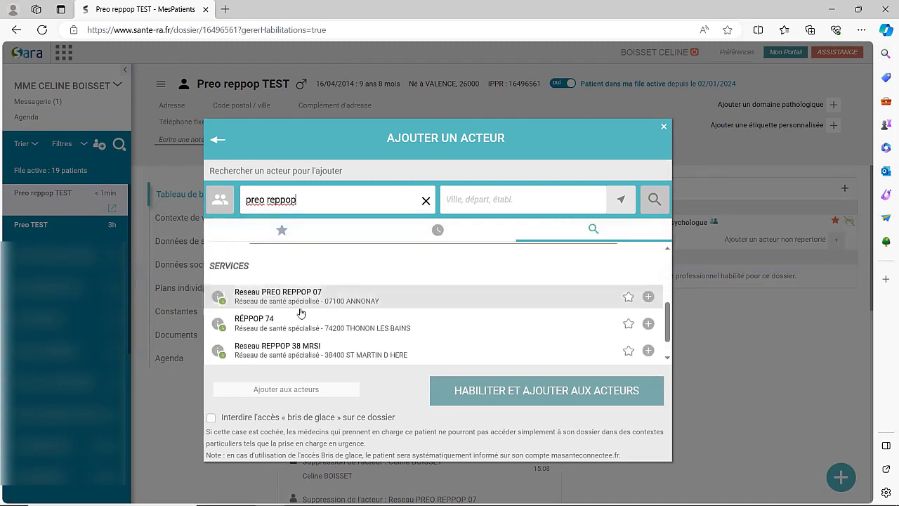
Step: Mark Reseau PREO REPPOP 07 as a favourite and add it to the record's actors without granting access rights
left_click(628, 297)
left_click(297, 293)
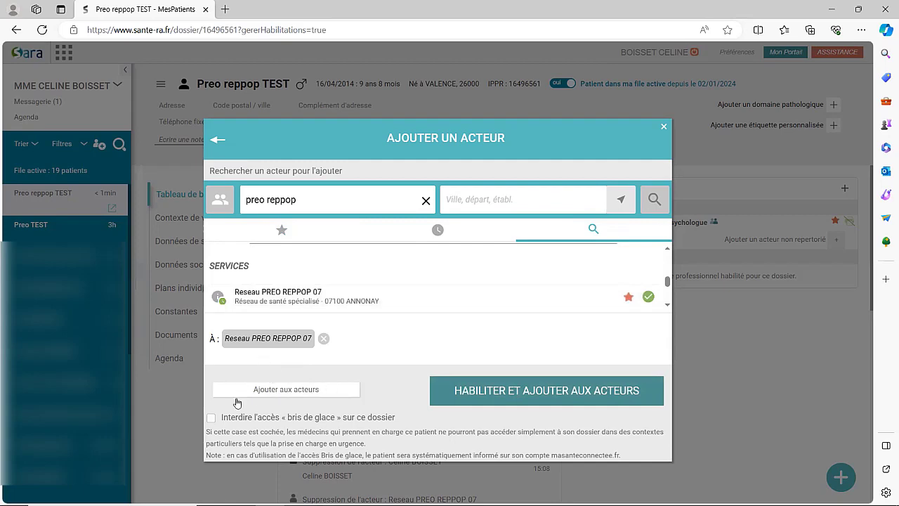
left_click(289, 389)
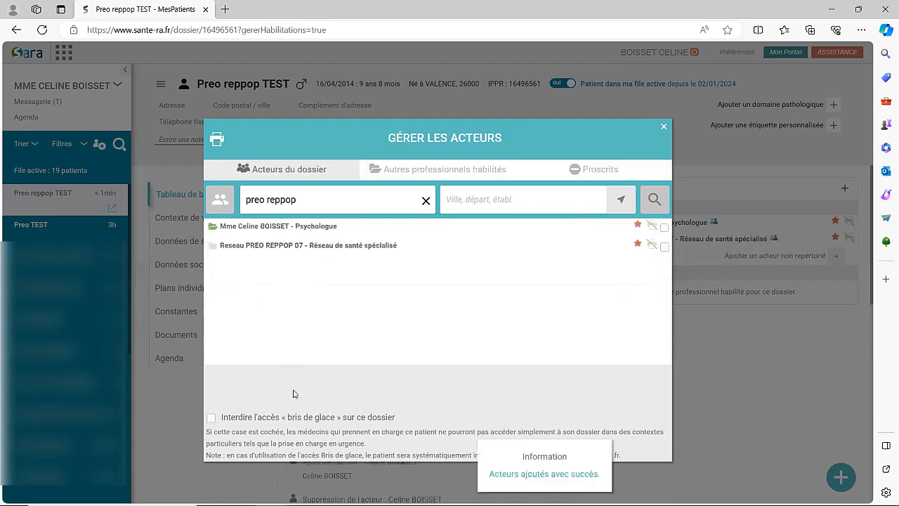
left_click(663, 128)
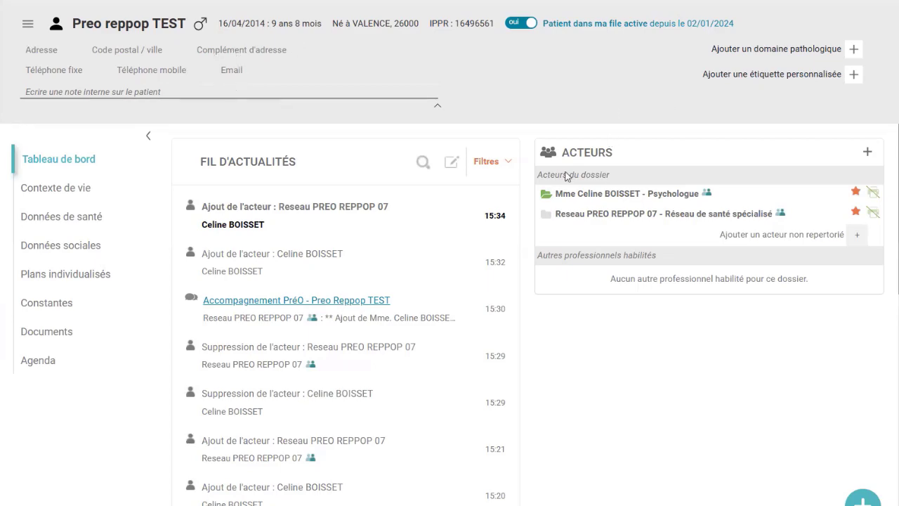
Step: Review the patient's dashboard and open the patient's Agenda
scroll(551, 167, "down", 3)
scroll(546, 182, "up", 3)
left_click(31, 366)
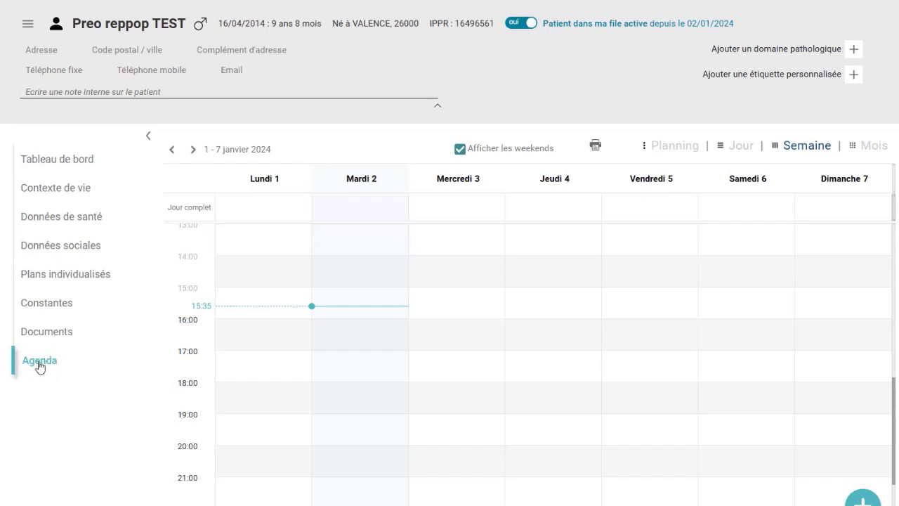
Step: Create an event titled "Bilan médical" on 2 January 2024 at 11:00 in the patient's weekly agenda
scroll(362, 355, "up", 3)
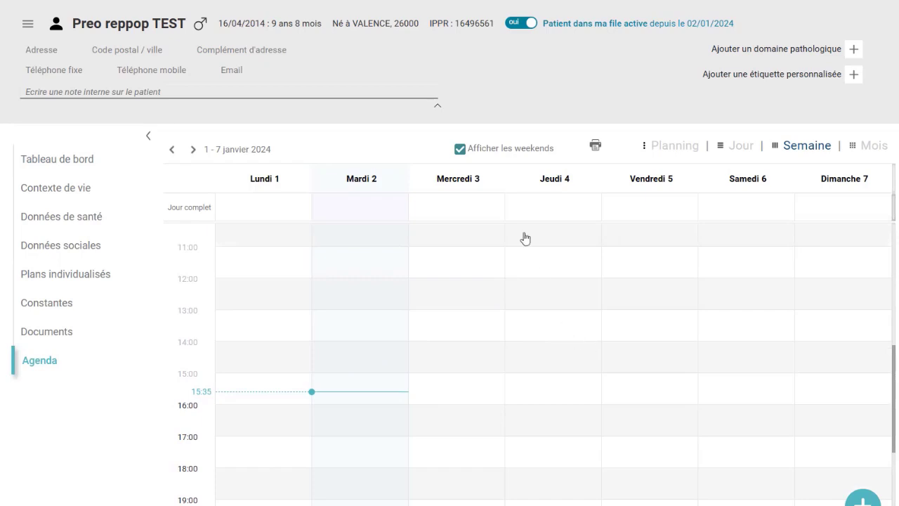
left_click(338, 261)
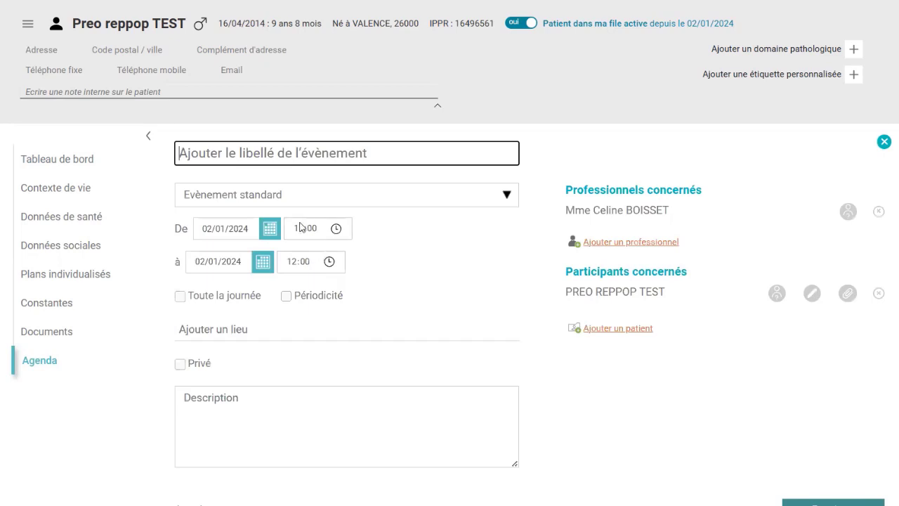
left_click(295, 153)
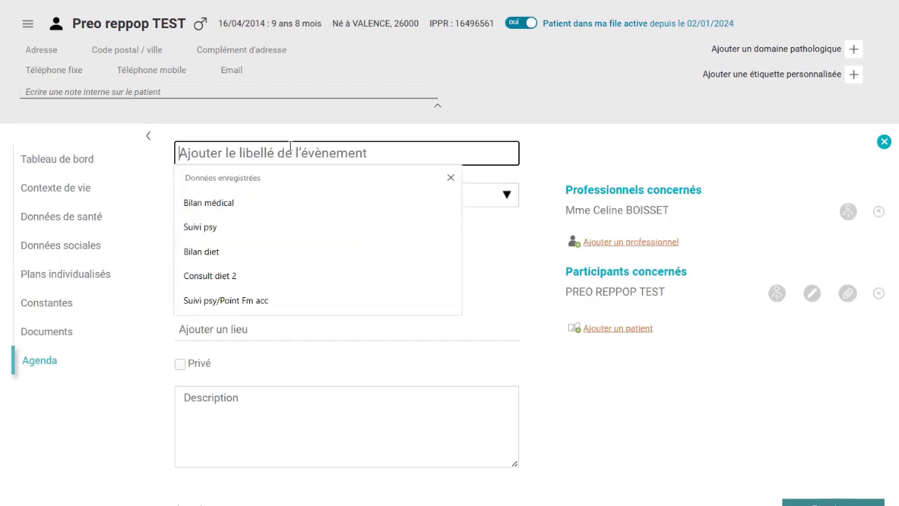
type("Bila")
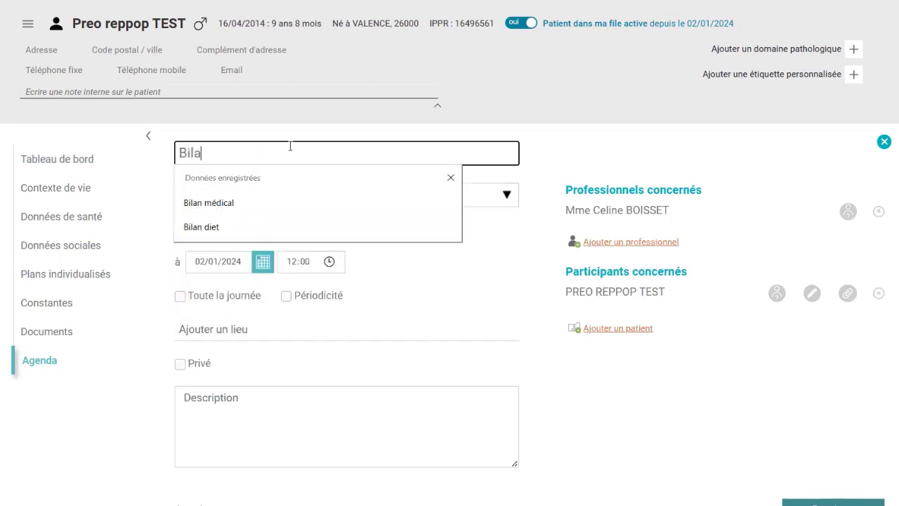
type("n médical")
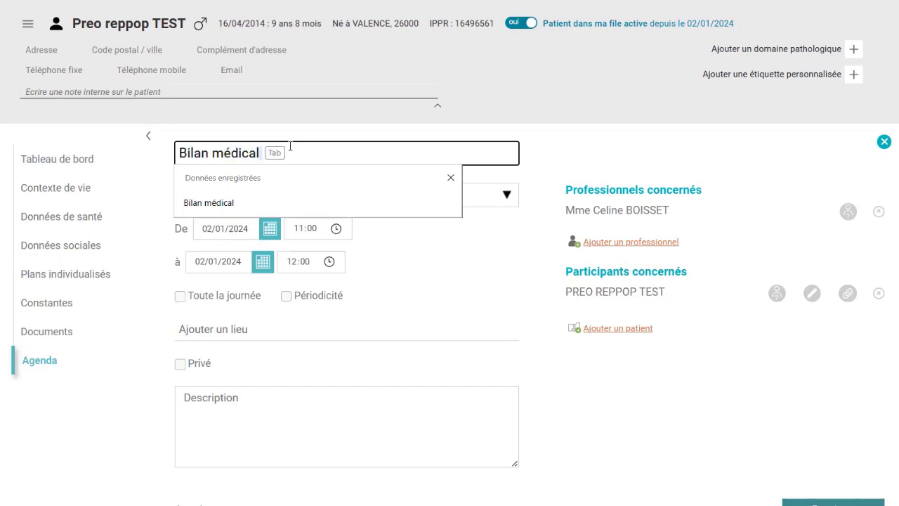
left_click(450, 177)
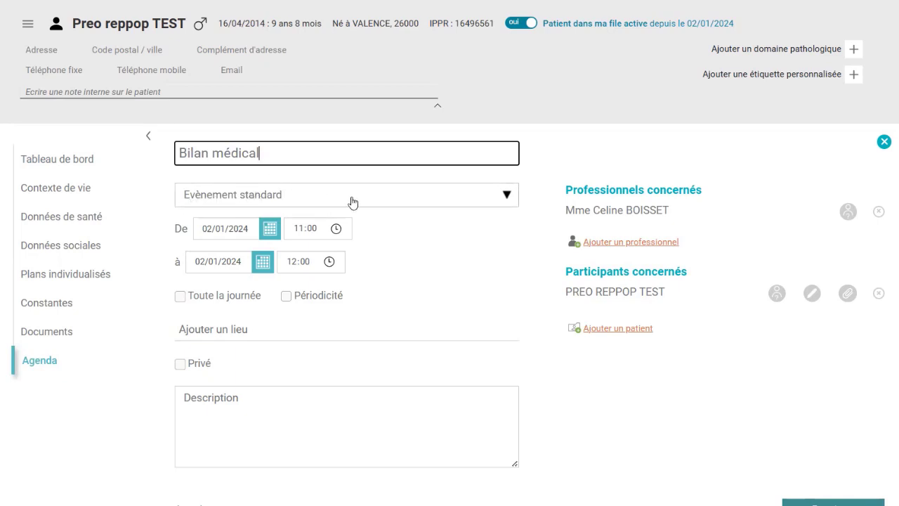
Step: Set the event type to "Obésité pédiatrique : Bilan"
left_click(310, 196)
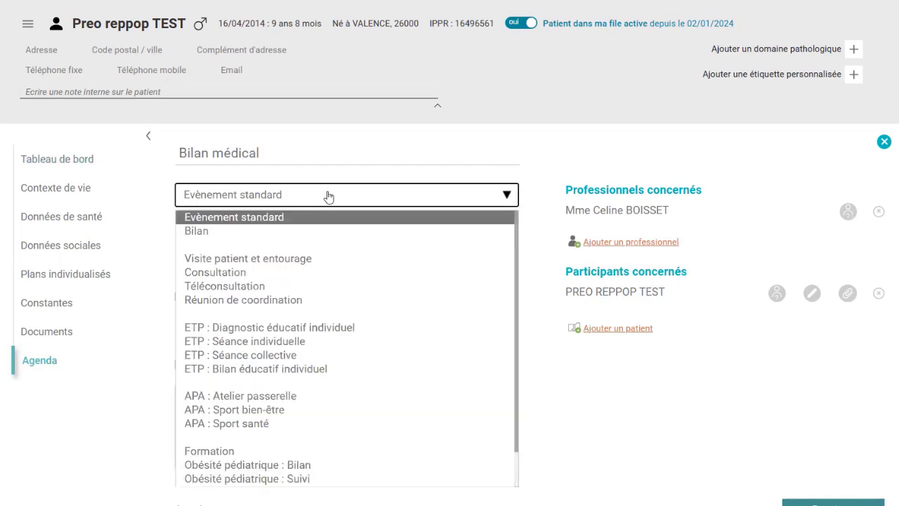
scroll(432, 260, "down", 1)
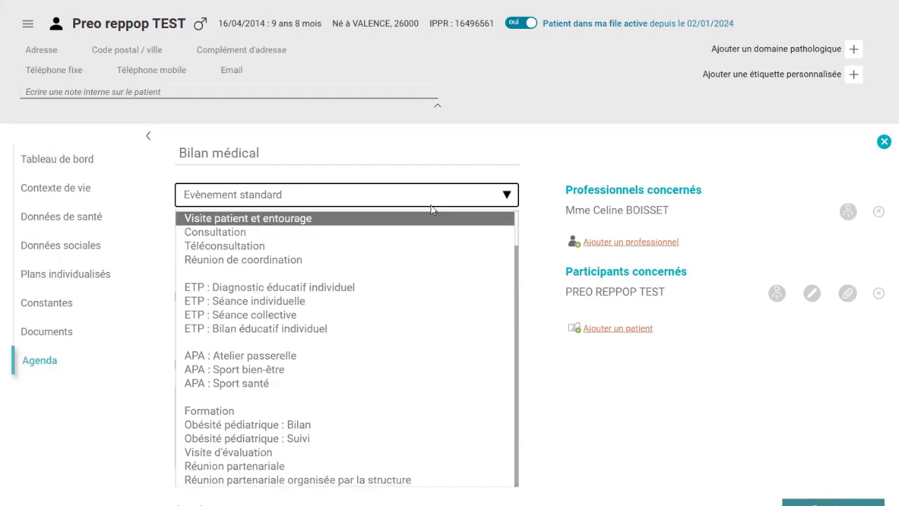
left_click(258, 425)
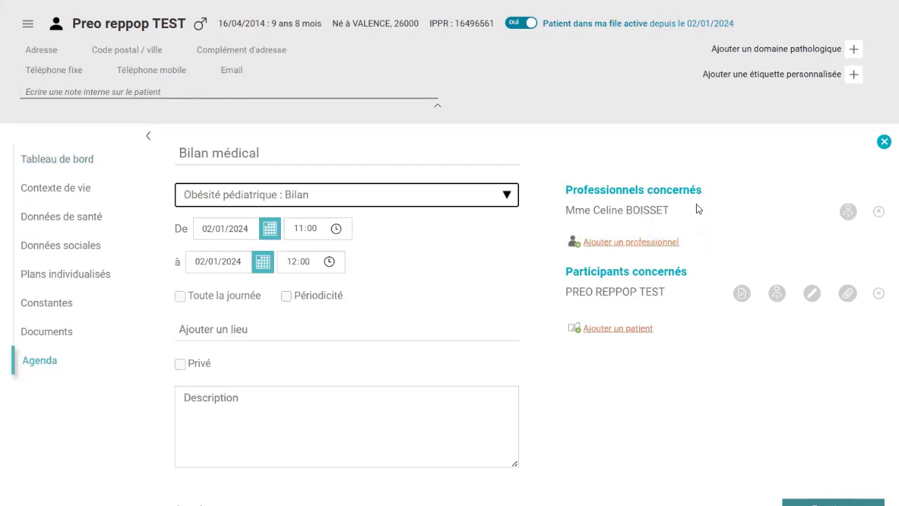
Step: Add the service Reseau PREO REPPOP 07 to the professionals concerned by the event
left_click(613, 244)
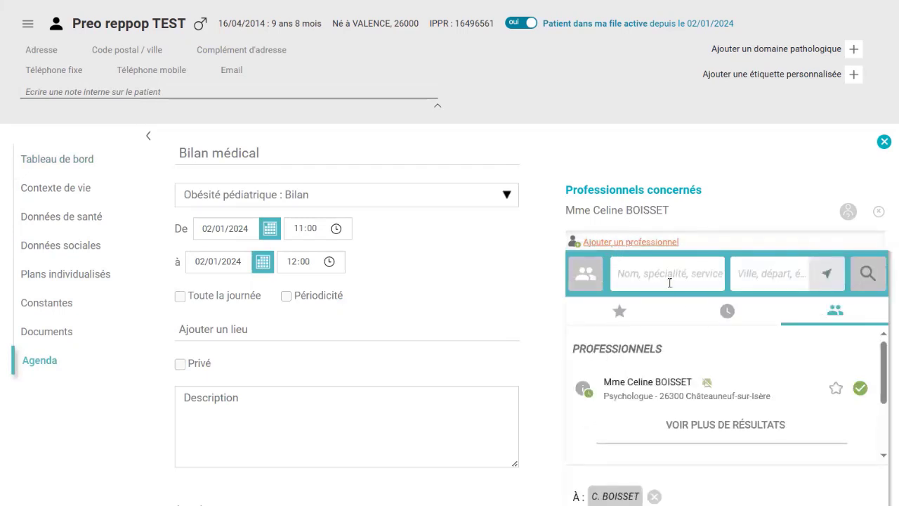
scroll(784, 347, "down", 1)
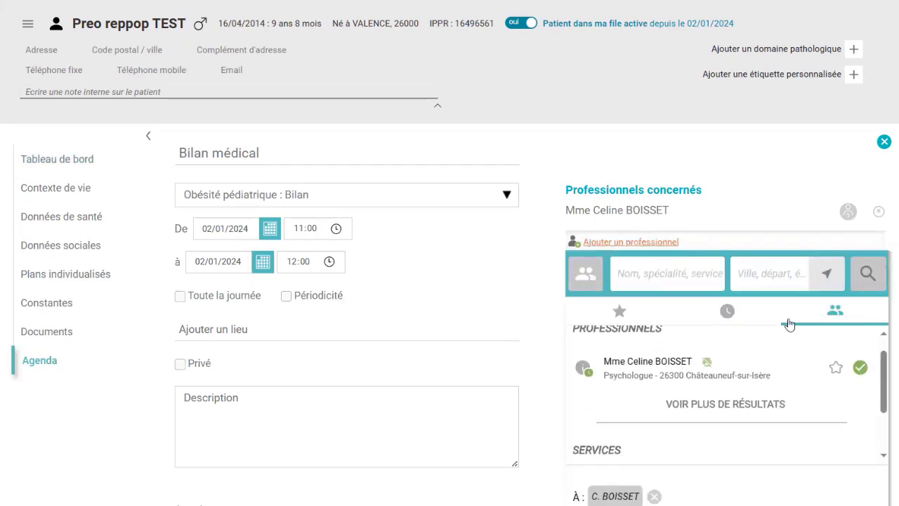
scroll(746, 408, "down", 1)
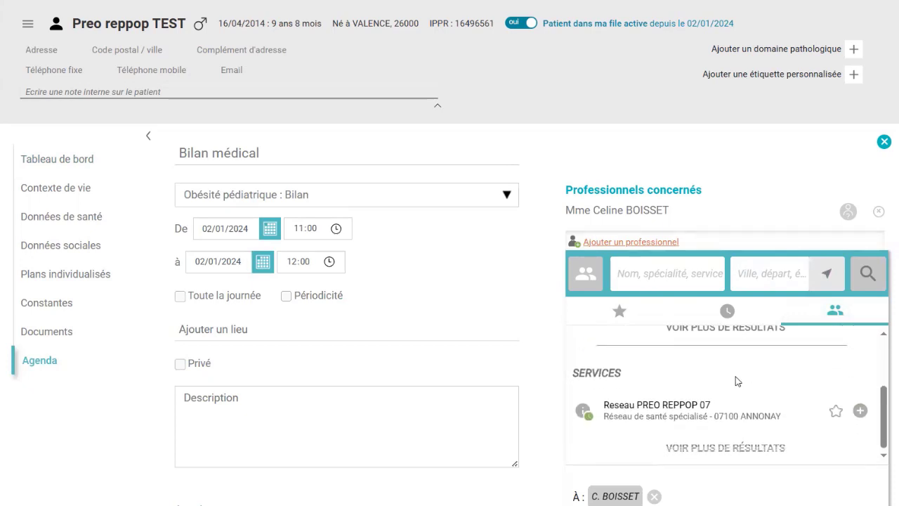
left_click(662, 412)
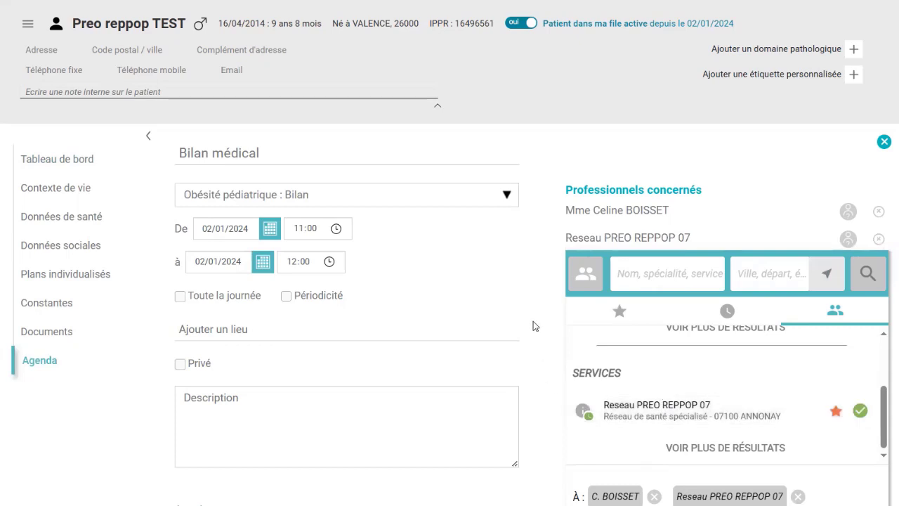
left_click(534, 269)
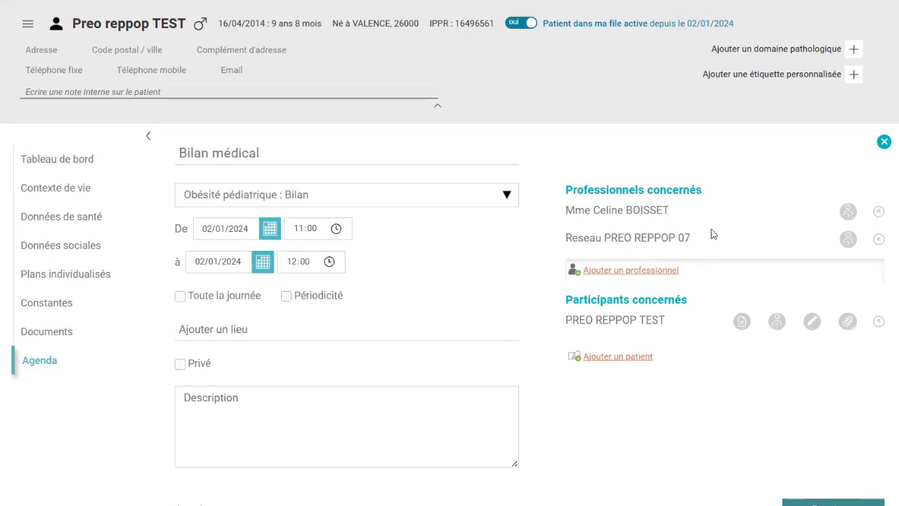
Step: Reselect the event type "Obésité pédiatrique : Bilan" and open the patient's assessment form, saving the event
left_click(740, 324)
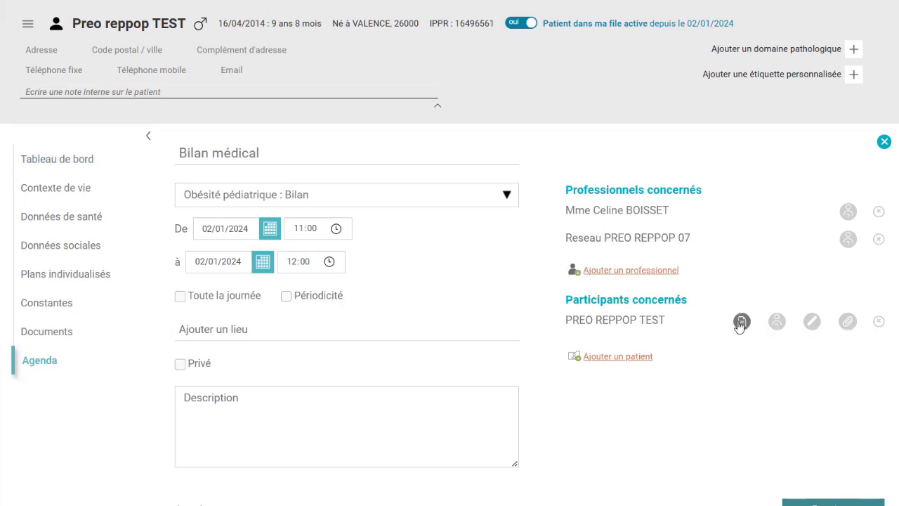
left_click(507, 200)
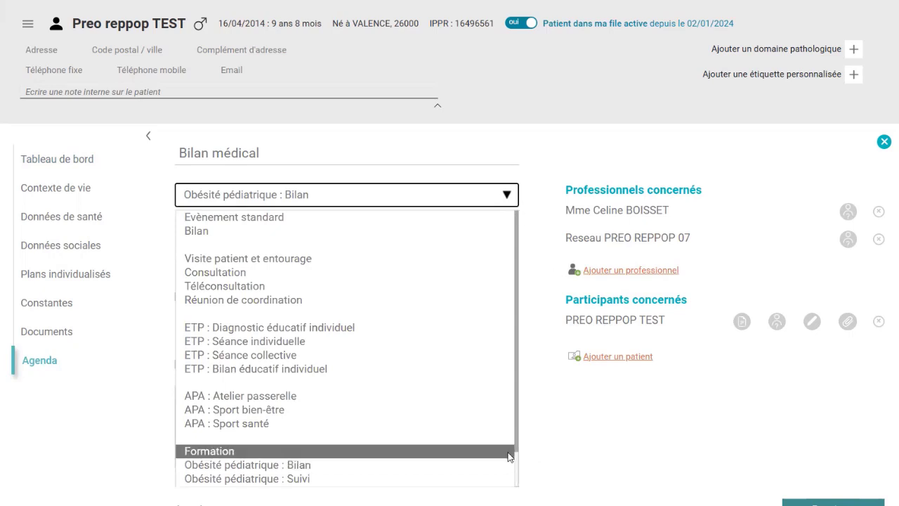
left_click(428, 465)
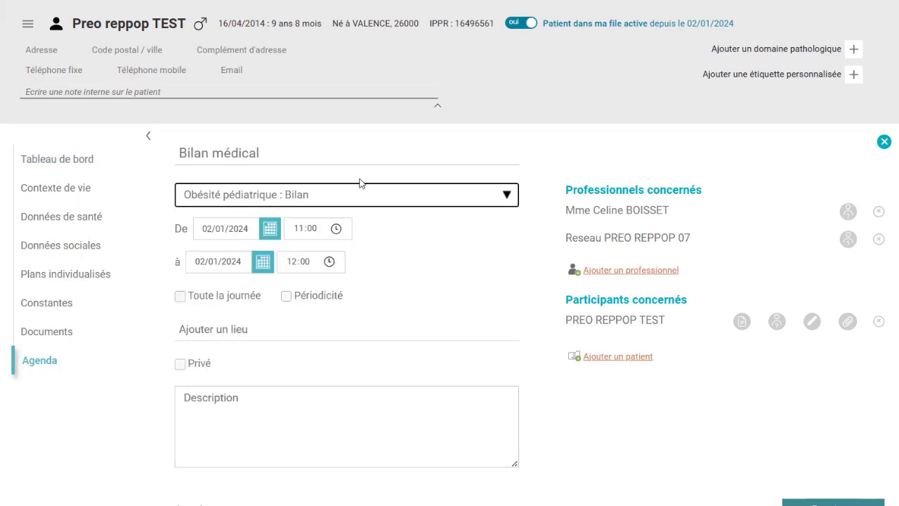
left_click(741, 322)
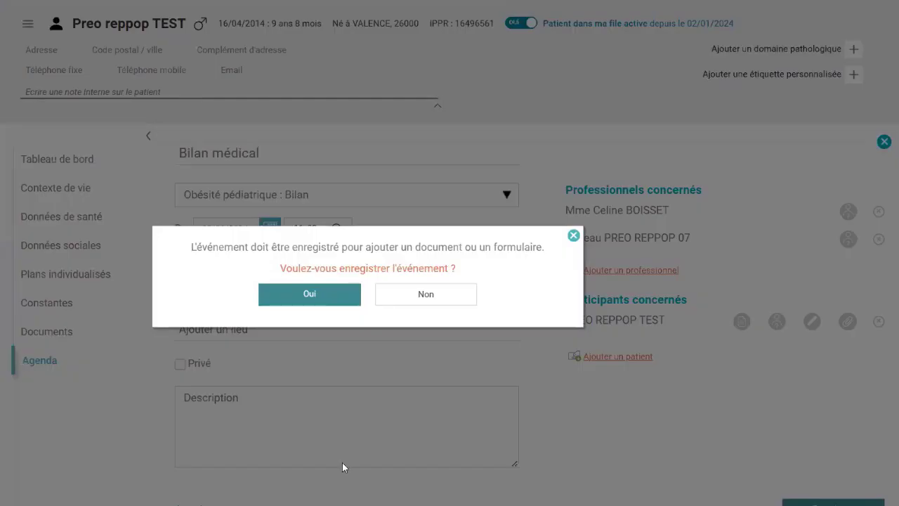
left_click(271, 302)
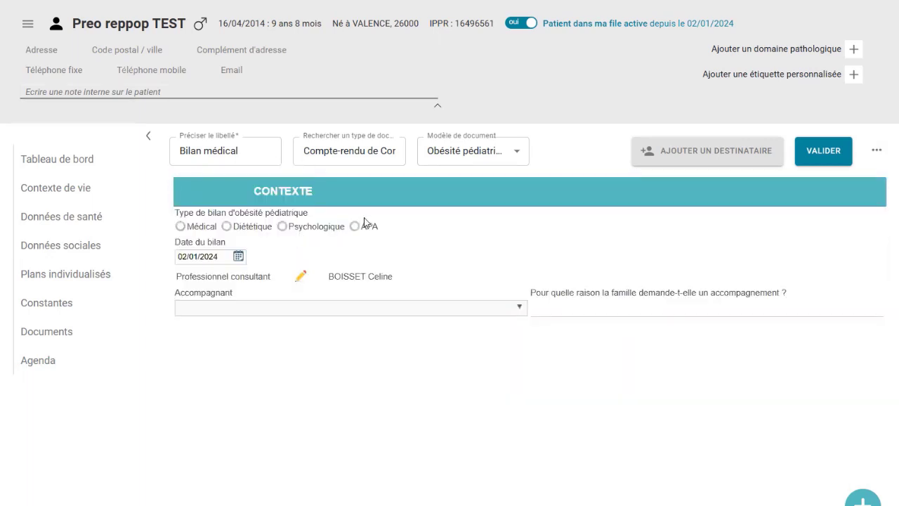
Step: Set the pediatric obesity assessment type to Médical and advance through the Antécédents pages to the Données anthropométriques table
left_click(181, 227)
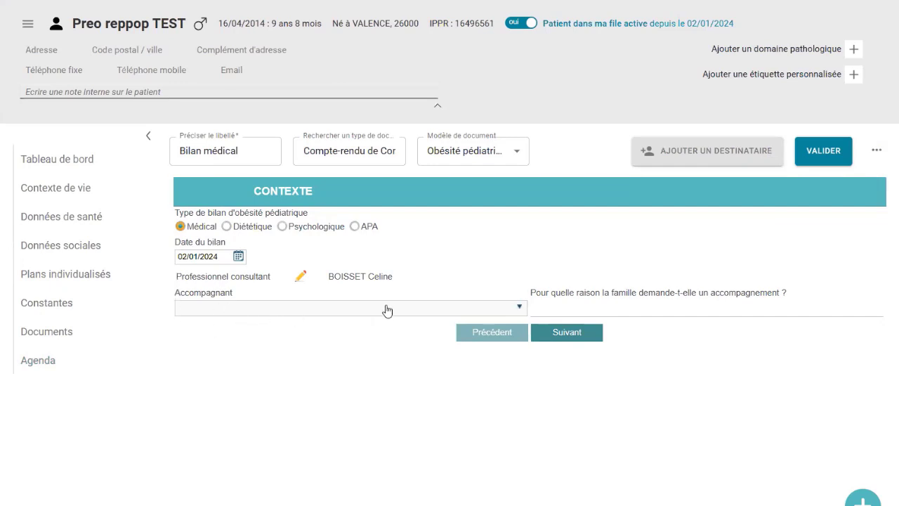
left_click(592, 338)
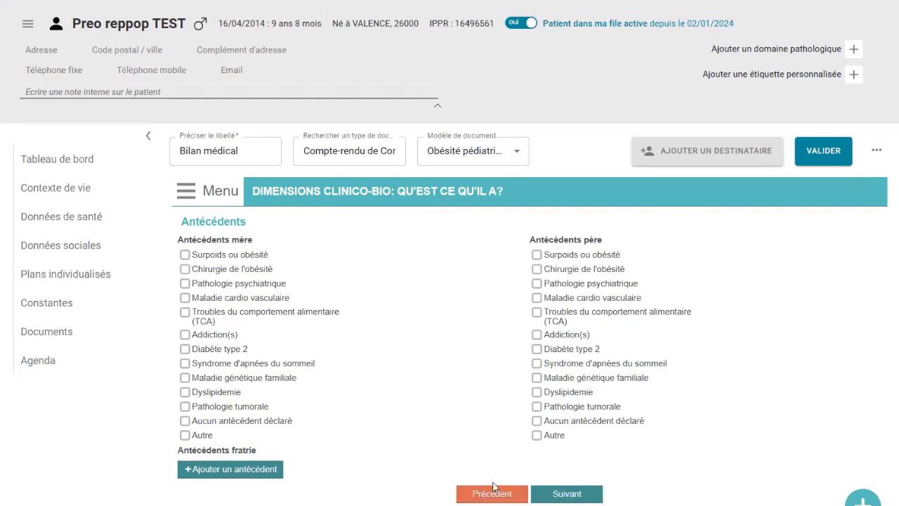
left_click(566, 494)
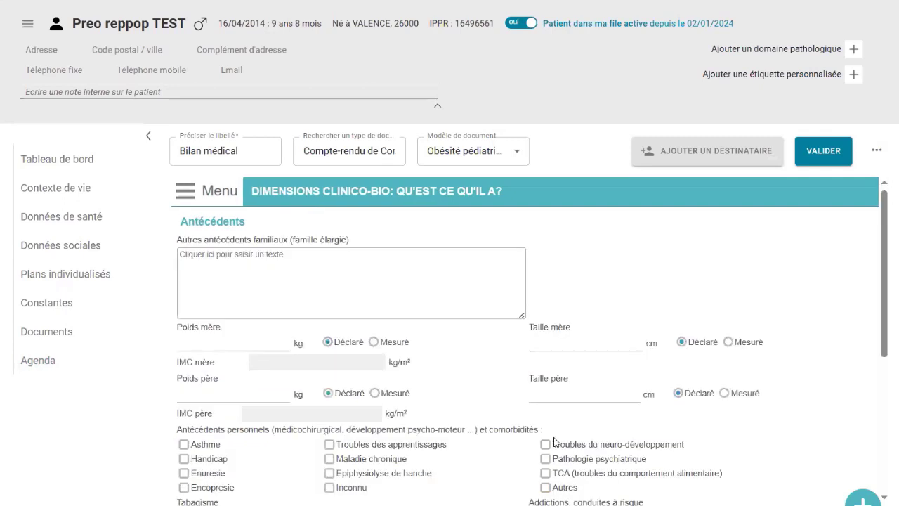
scroll(512, 401, "down", 1)
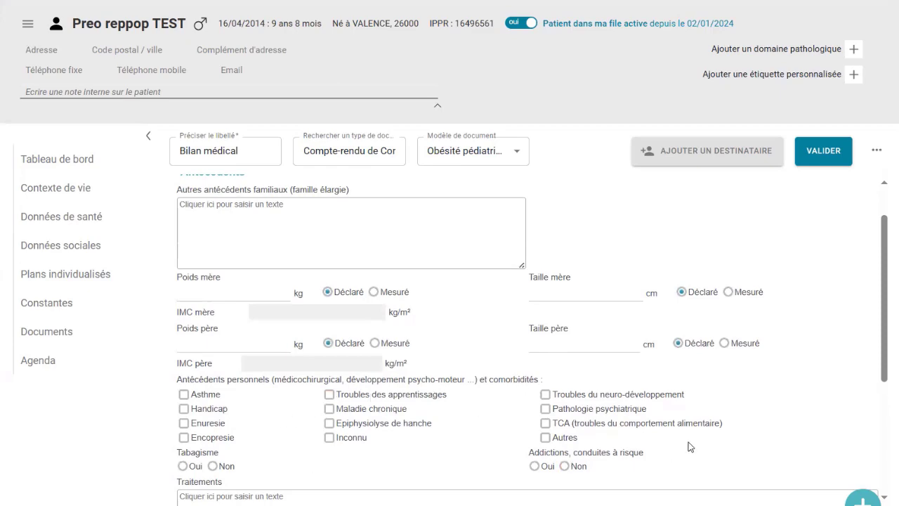
scroll(385, 428, "up", 1)
scroll(384, 430, "down", 4)
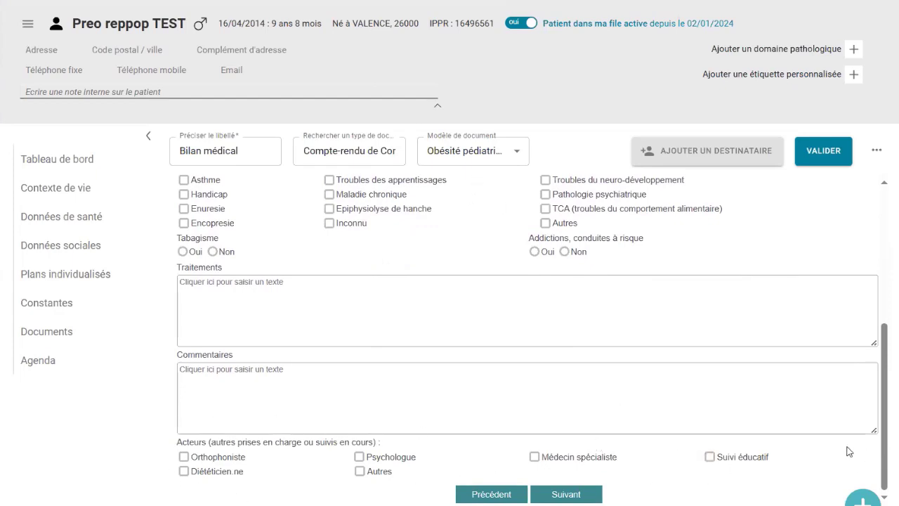
left_click(576, 495)
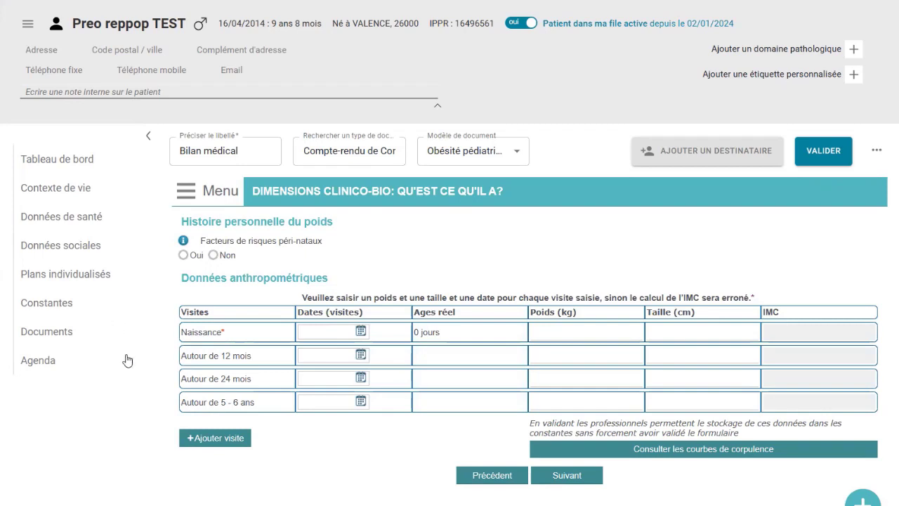
Step: Fill in the Naissance row with the patient's birth date, a weight of 3,6 kg and a height of 49 cm
left_click(302, 332)
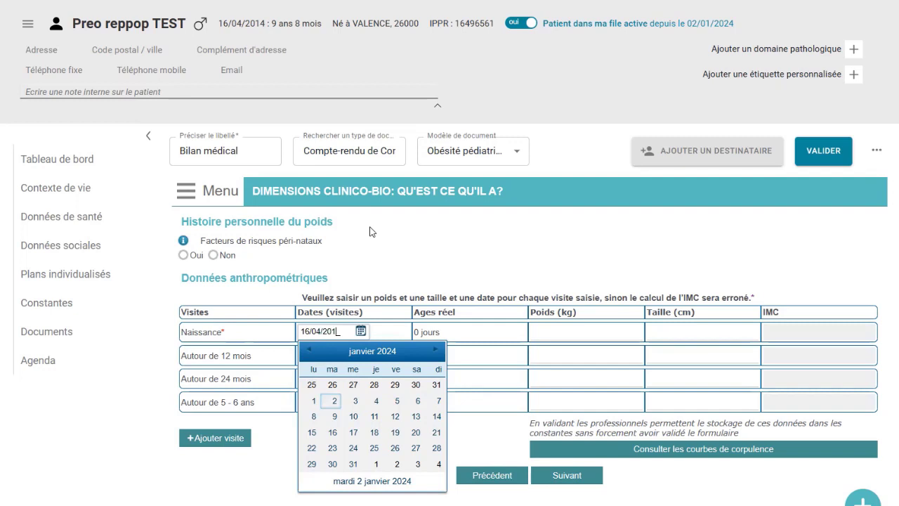
type("4")
key("Tab")
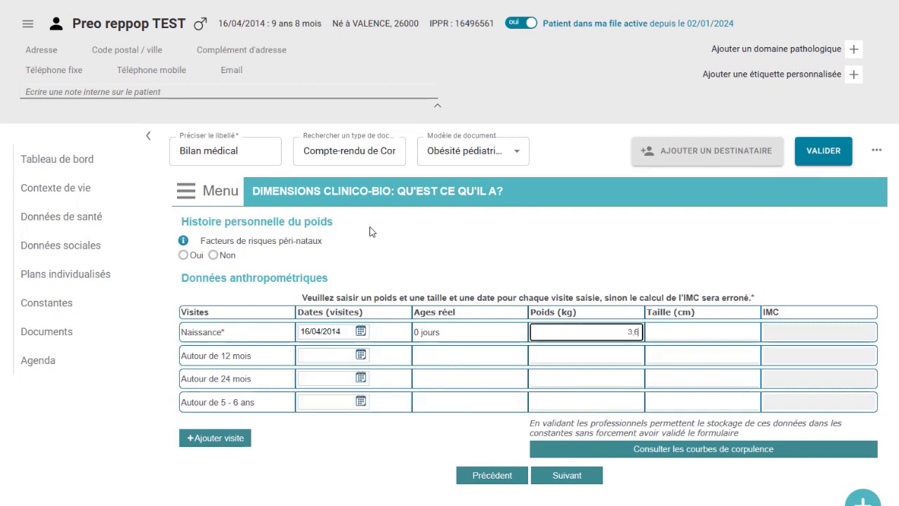
key("Tab")
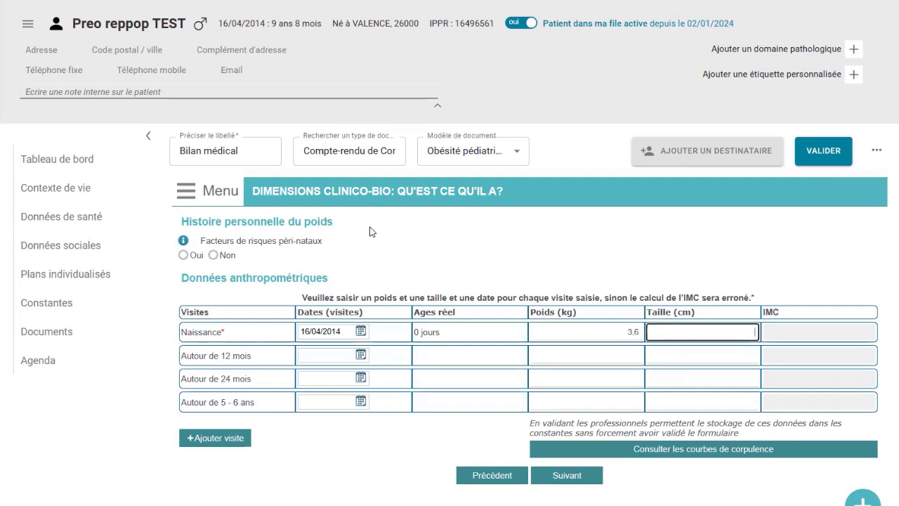
type("49")
Step: Fill in the "Autour de 12 mois" row with the date 16/05/2015, a weight of 10,5 kg and a height of 75 cm
left_click(303, 354)
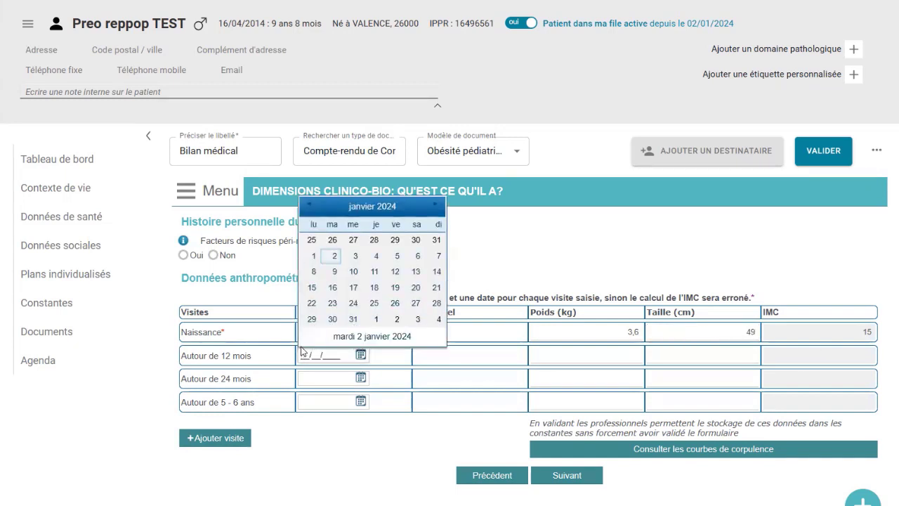
type("15/05/2015")
key("Tab")
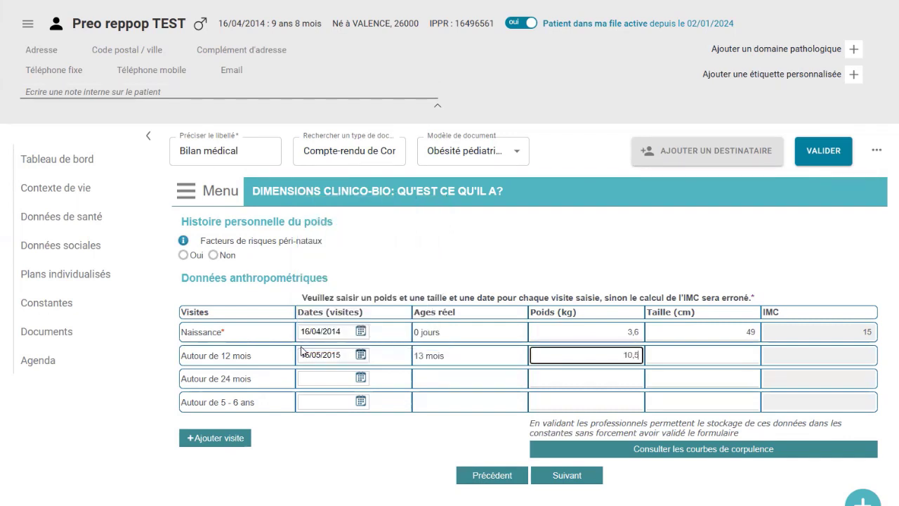
key("Tab")
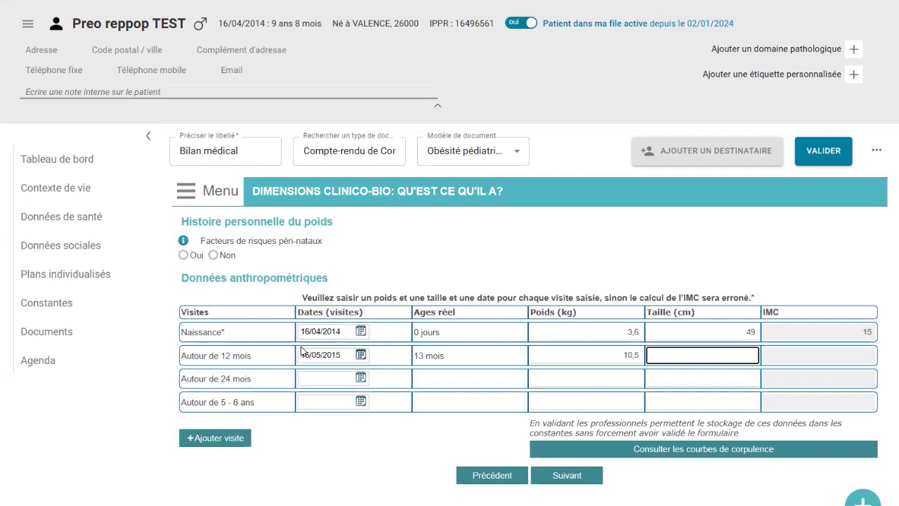
type("75")
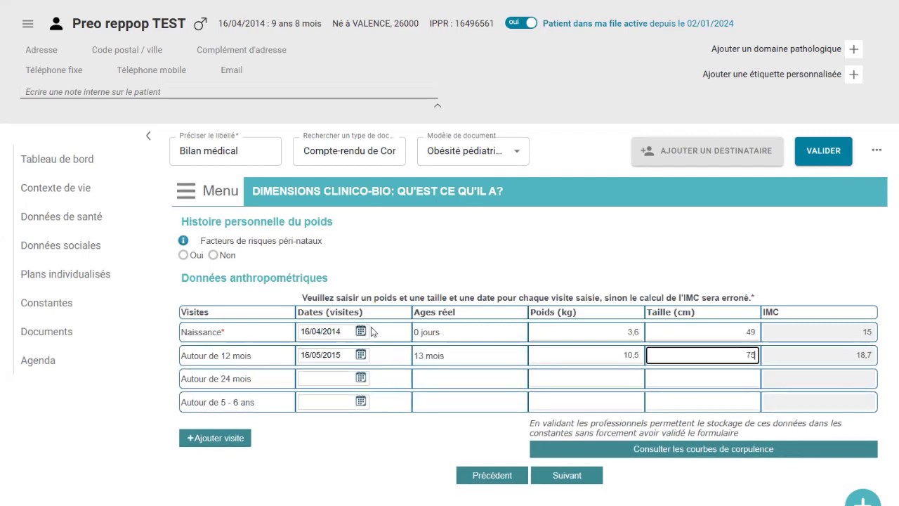
Step: Fill in the "Autour de 24 mois" row with the date 22/03/2017, a weight of 15,3 kg and a height of 95 cm
left_click(300, 376)
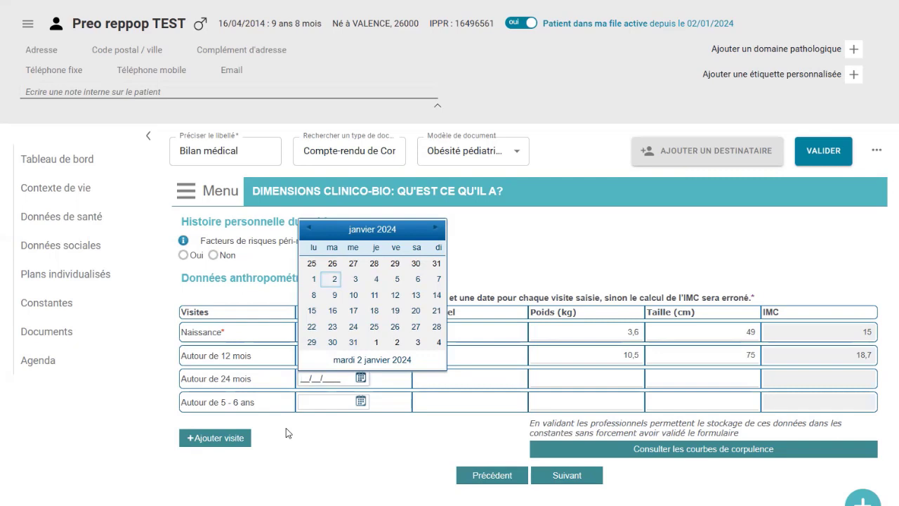
type("22/03/2017")
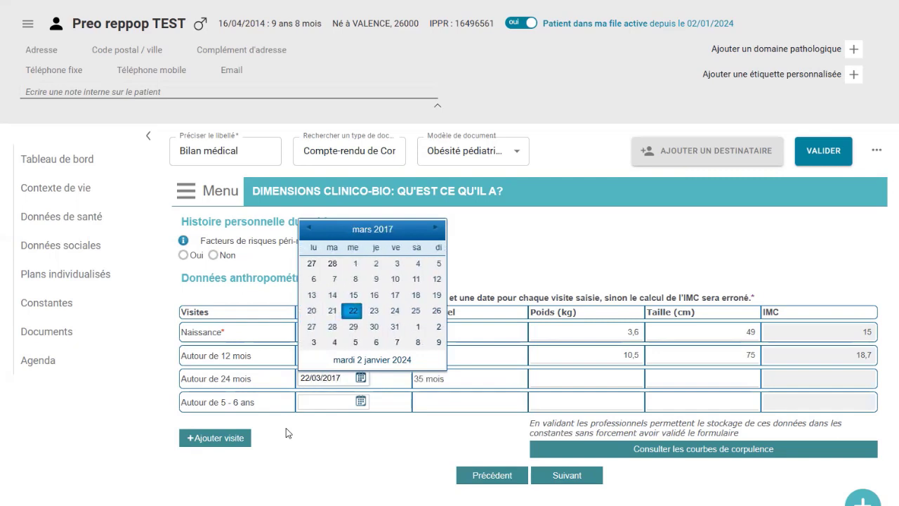
key("Tab")
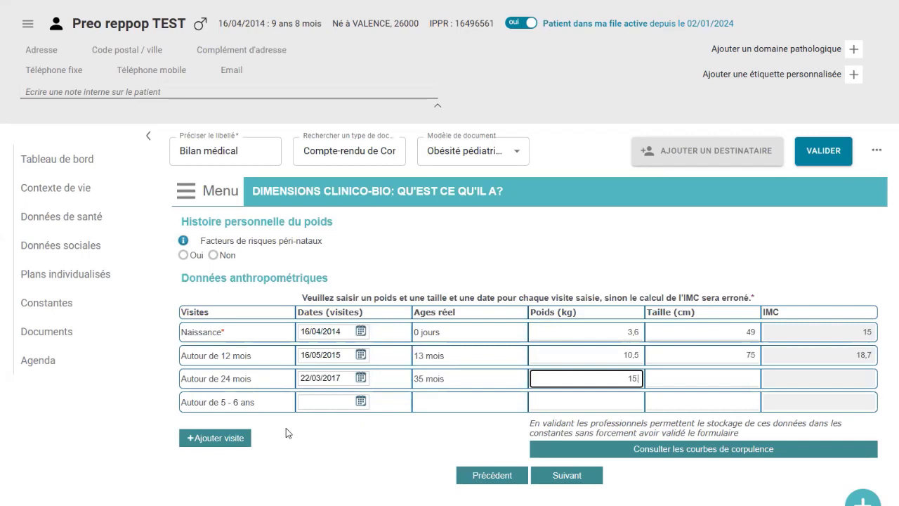
key("Tab")
type("95")
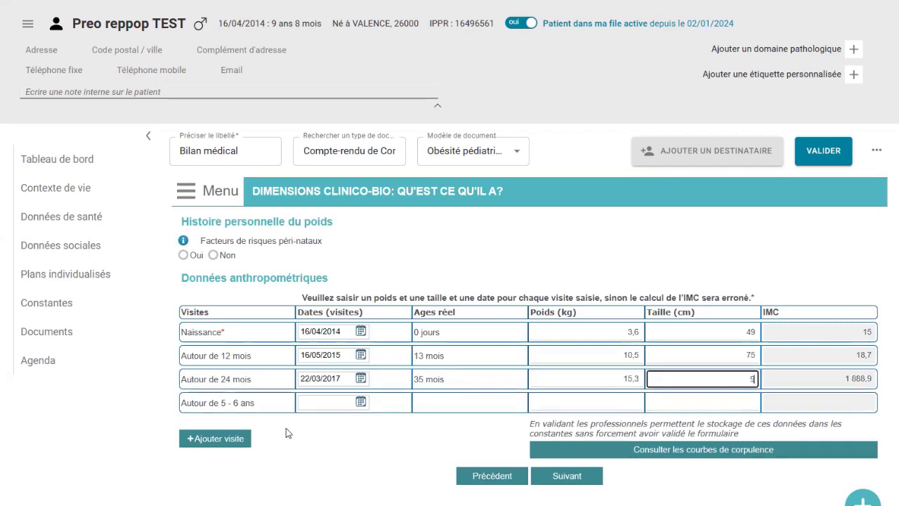
Step: Fill in the "Autour de 5 - 6 ans" row with the date 18/04/2019, a weight of 21,8 kg and a height of 110 cm
left_click(302, 402)
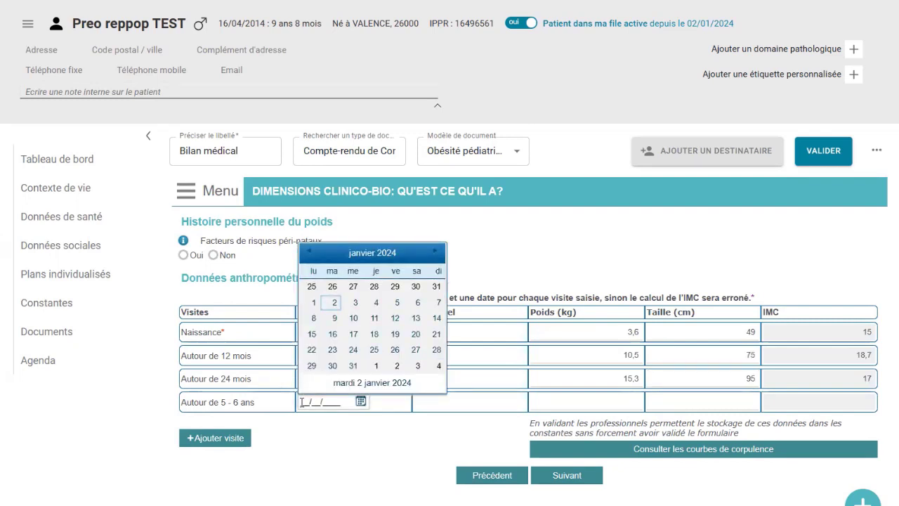
type("18/04/2019")
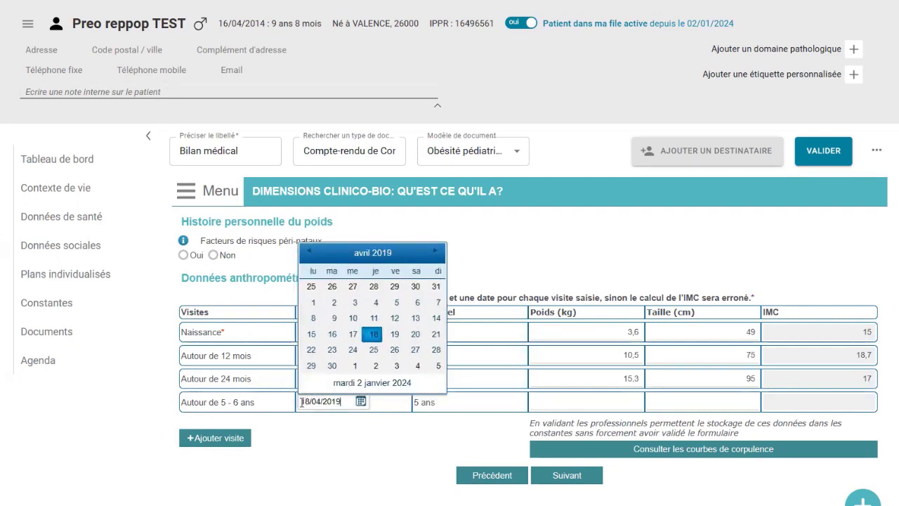
key("Tab")
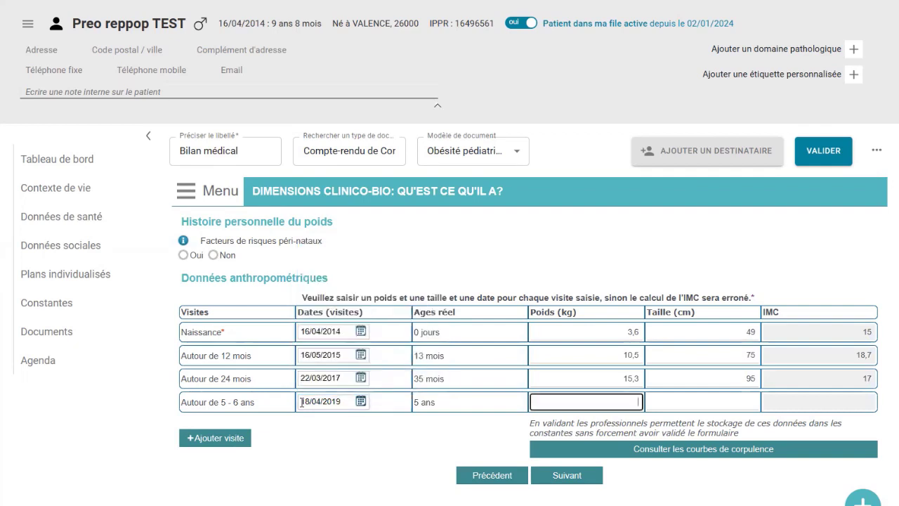
type("32")
key("Tab")
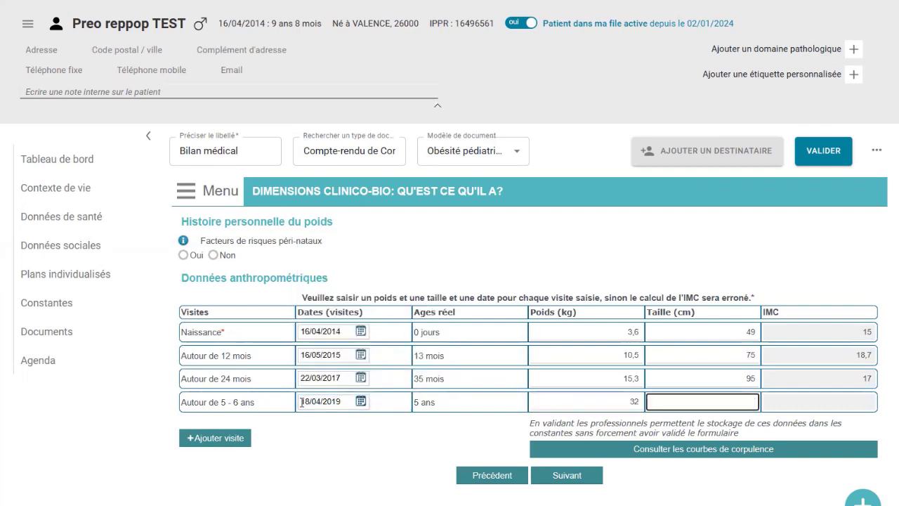
type("125")
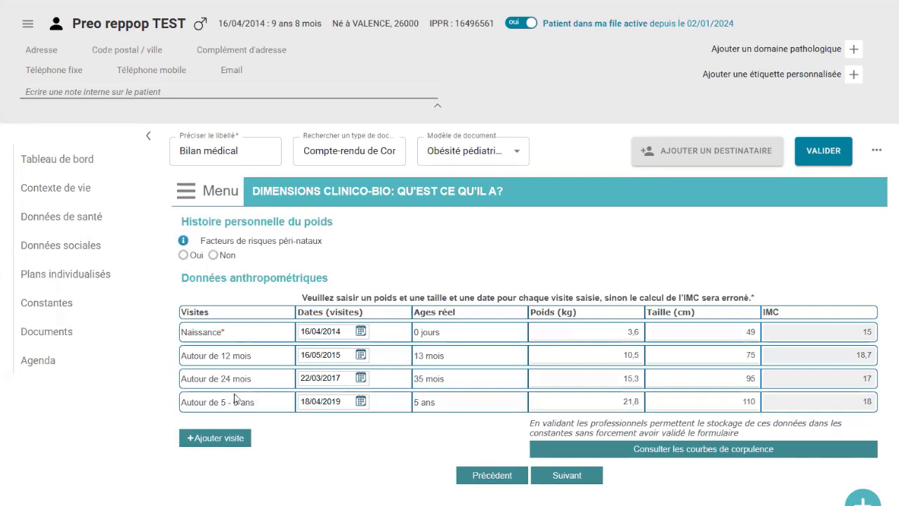
Step: Add a new visit row dated 22/10/2021 with a weight of 32 kg and a height of 125 cm
left_click(218, 438)
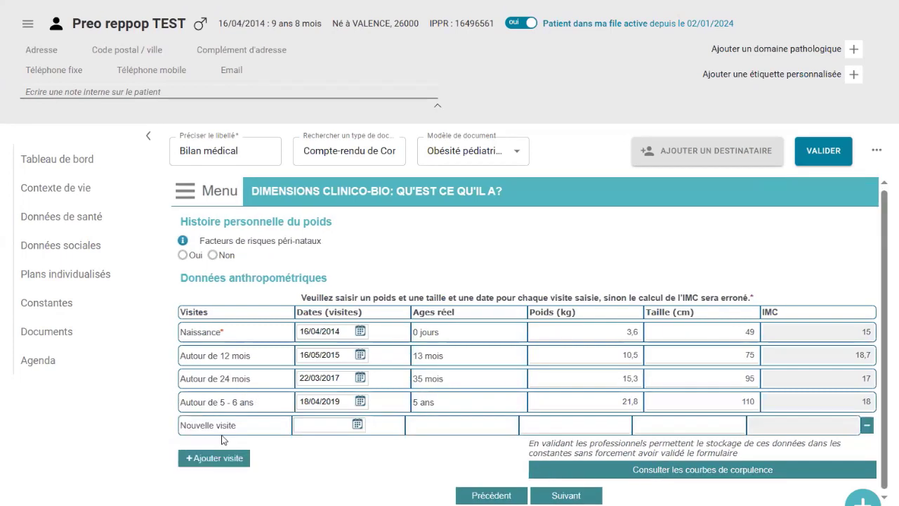
left_click(299, 426)
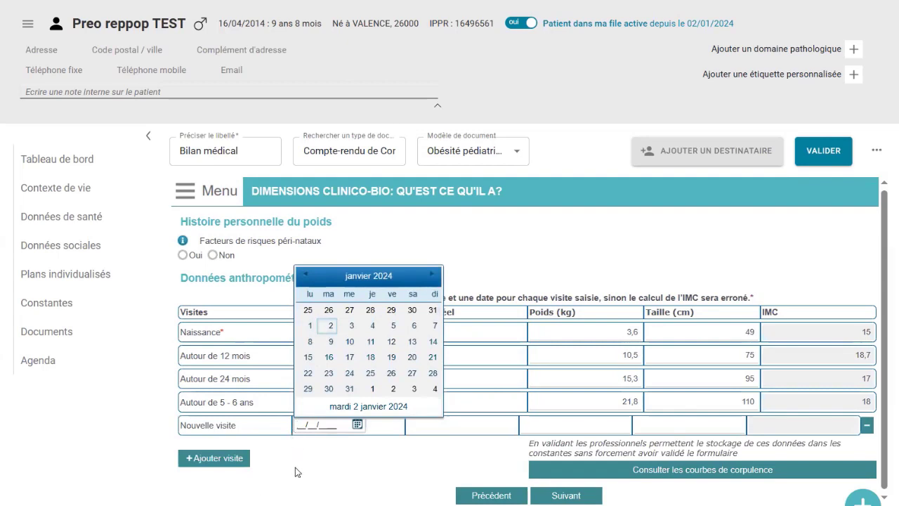
type("22/10/2021")
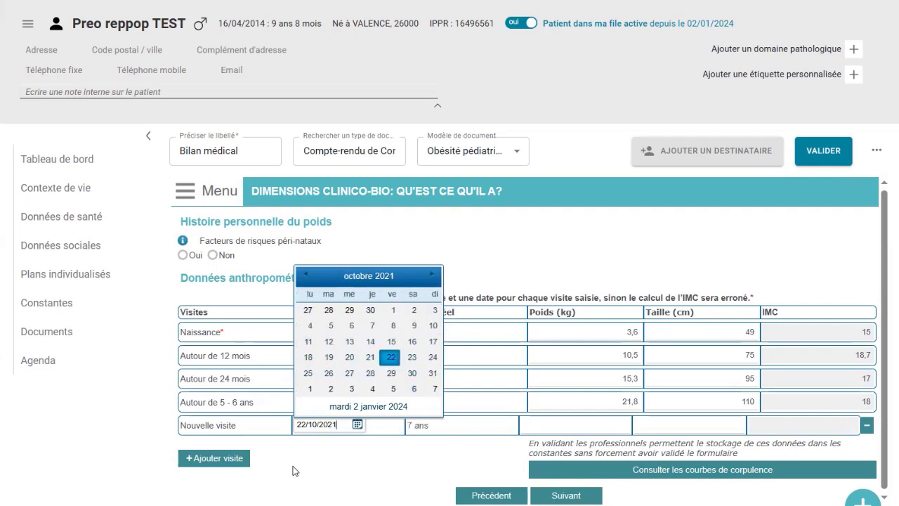
key("Tab")
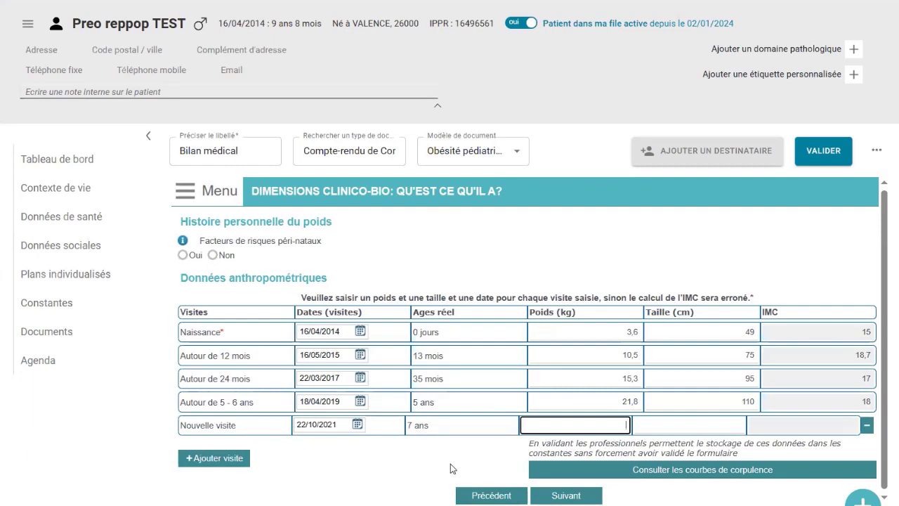
type("32")
key("Tab")
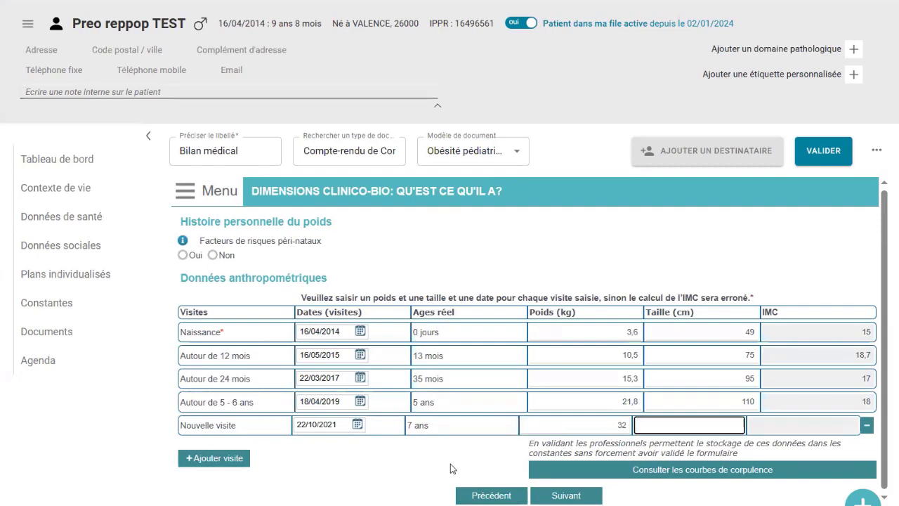
type("125")
left_click(510, 452)
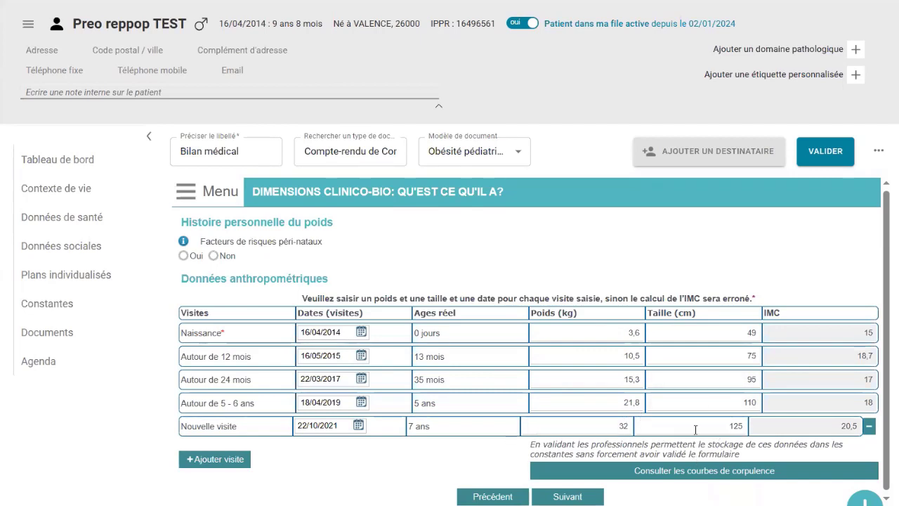
Step: Open the patient's corpulence curves from the form and examine the IMC curve for ages 1 to 18
left_click(627, 472)
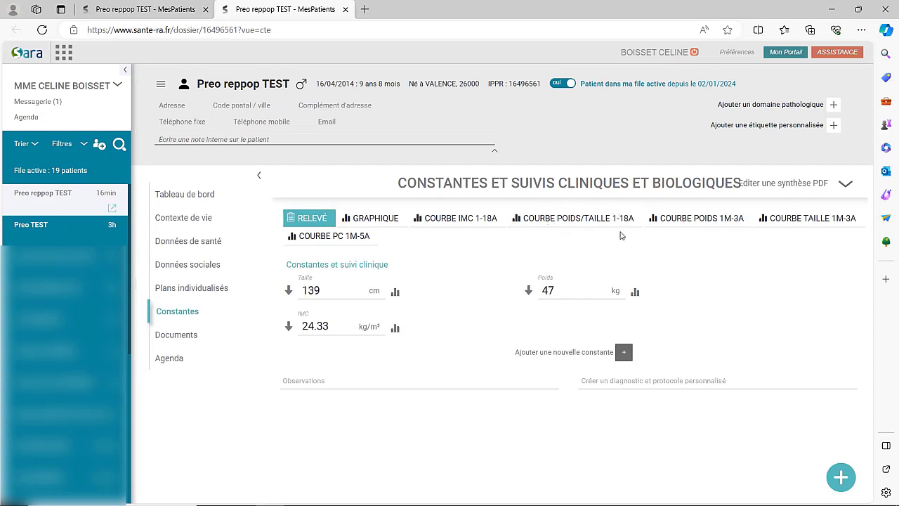
left_click(471, 222)
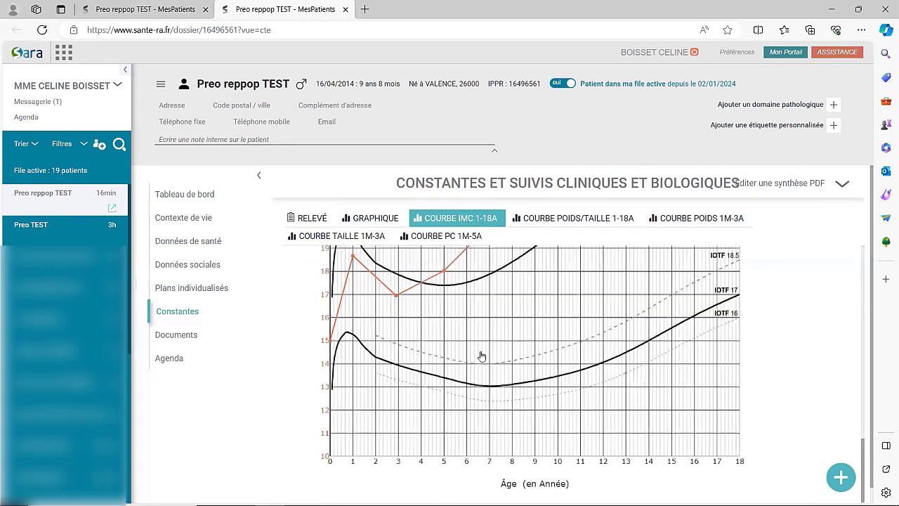
scroll(482, 399, "up", 1)
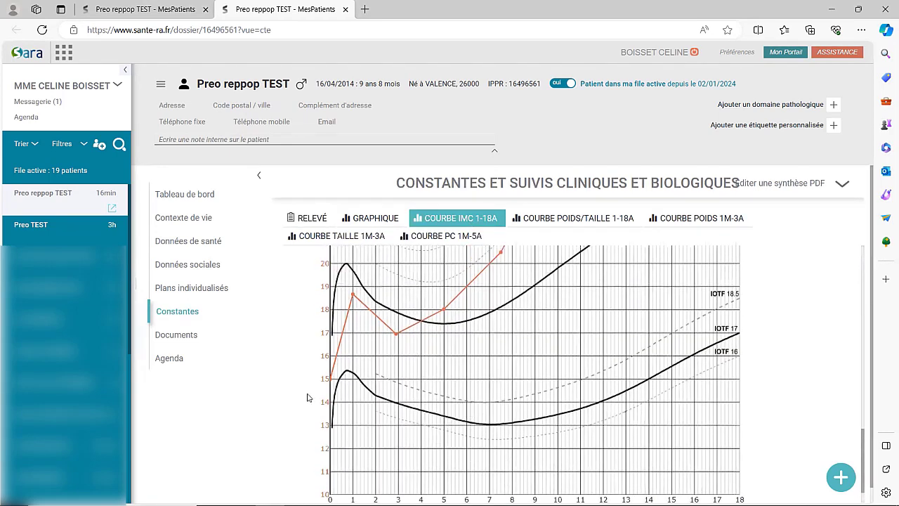
scroll(562, 395, "up", 2)
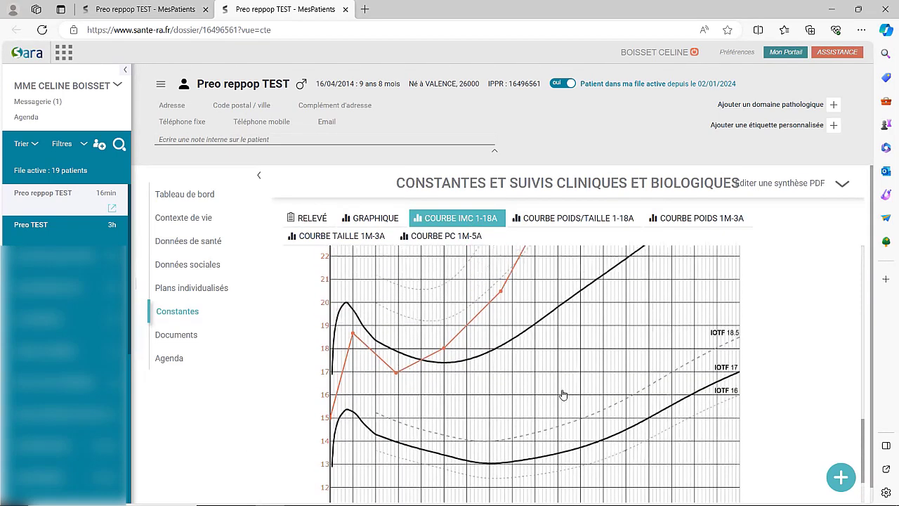
scroll(581, 403, "down", 1)
key("ctrl+minus")
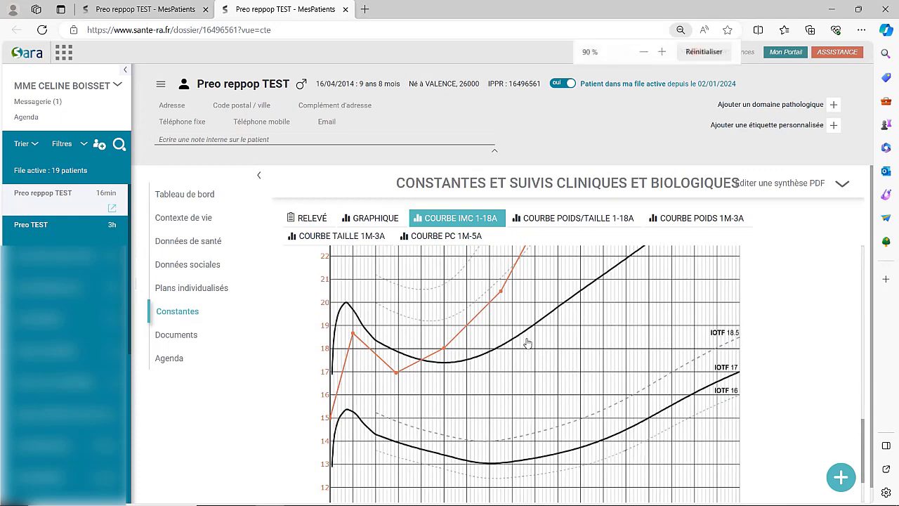
key("ctrl+minus")
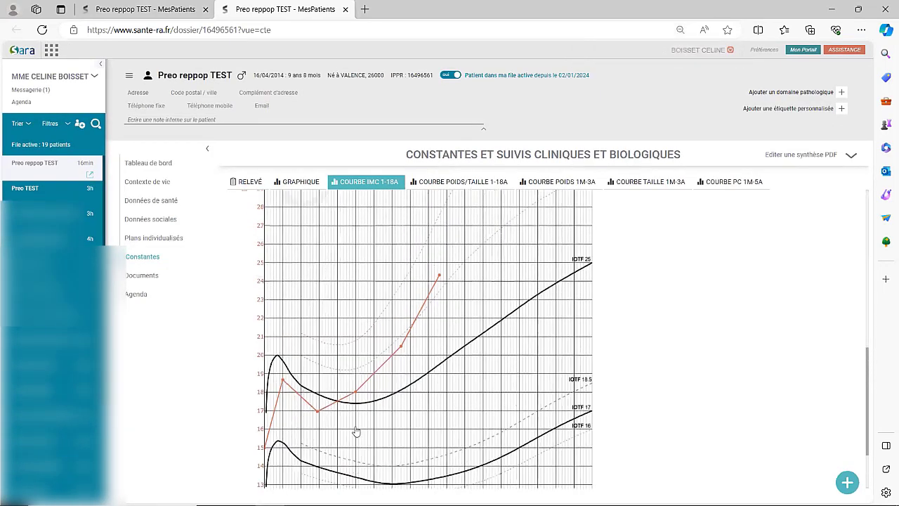
key("ctrl+minus")
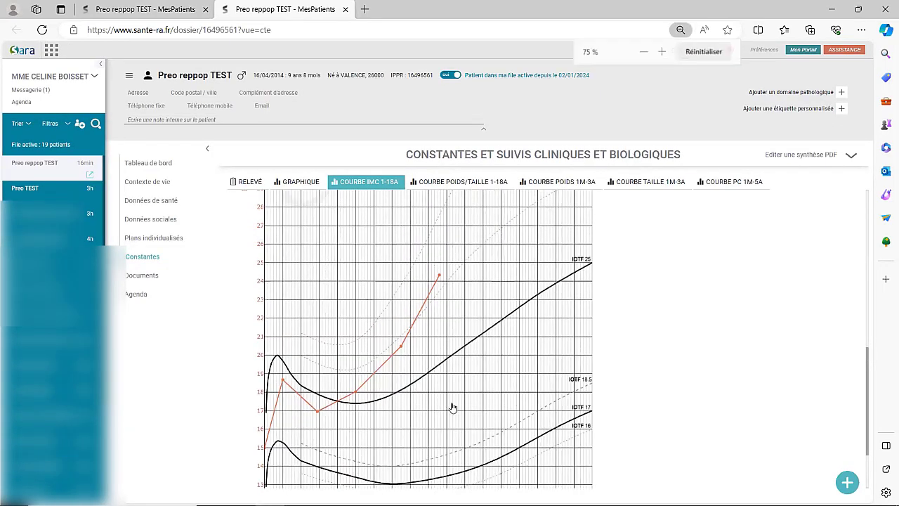
key("ctrl+minus")
key("ctrl+plus")
key("ctrl+plus")
key("ctrl+plus")
key("ctrl+plus")
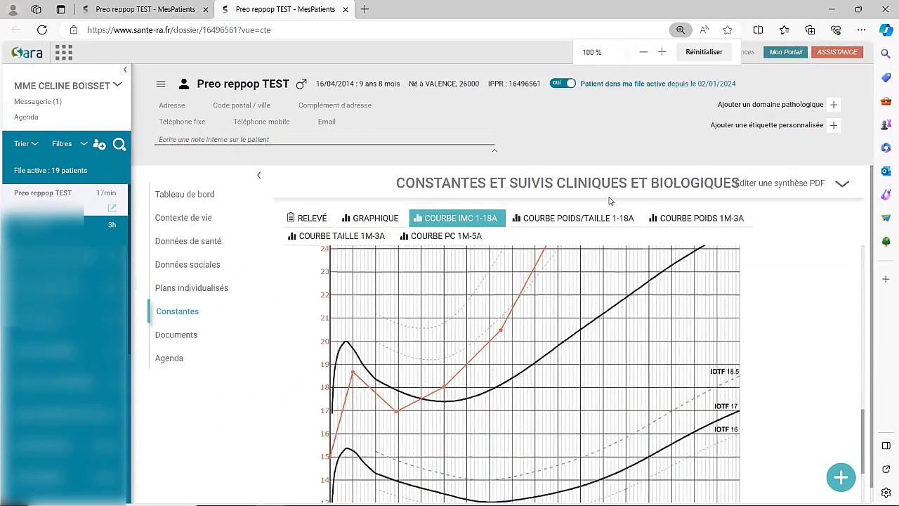
Step: Examine the patient's height and weight progression on the Poids/Taille curve for ages 1 to 18
left_click(548, 220)
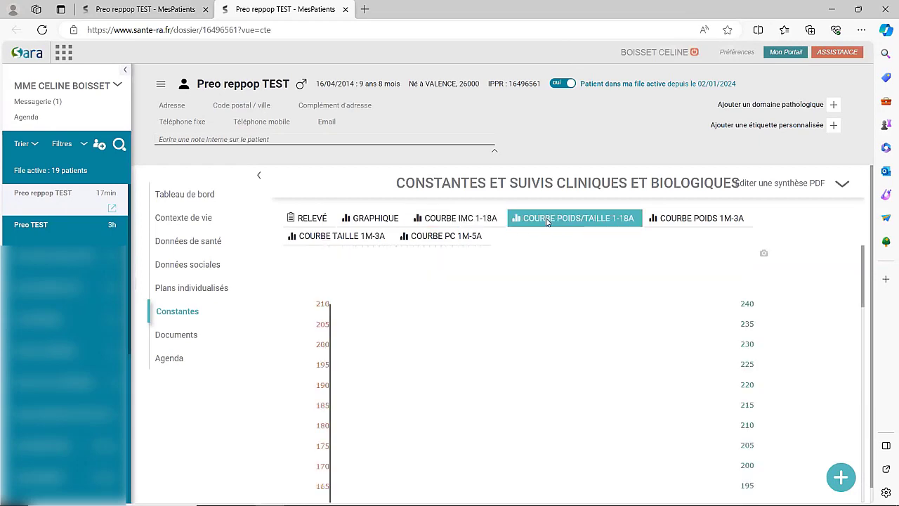
scroll(505, 285, "down", 3)
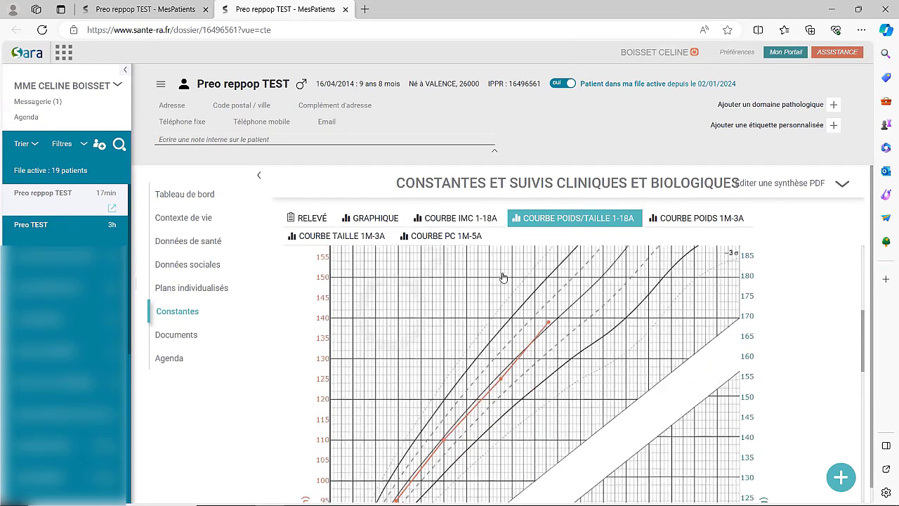
scroll(503, 277, "down", 3)
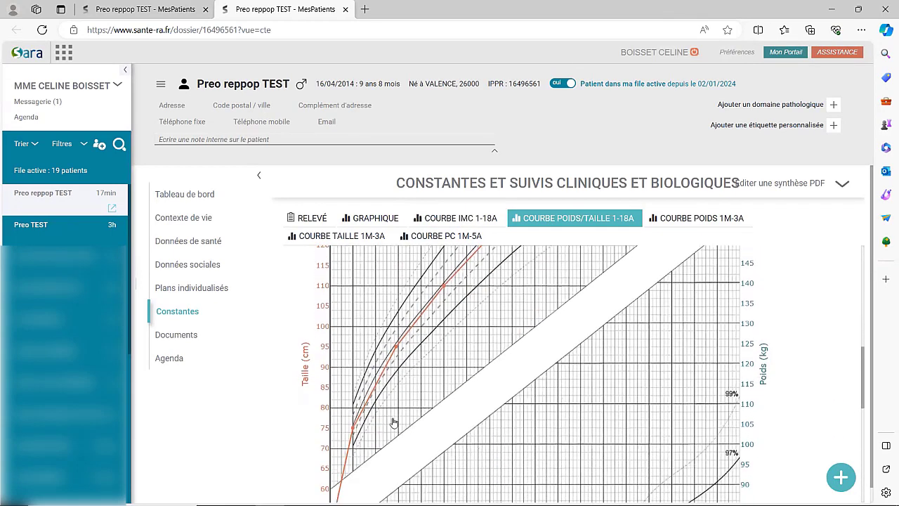
scroll(370, 433, "down", 2)
scroll(370, 434, "up", 5)
mouse_move(506, 308)
scroll(503, 313, "up", 2)
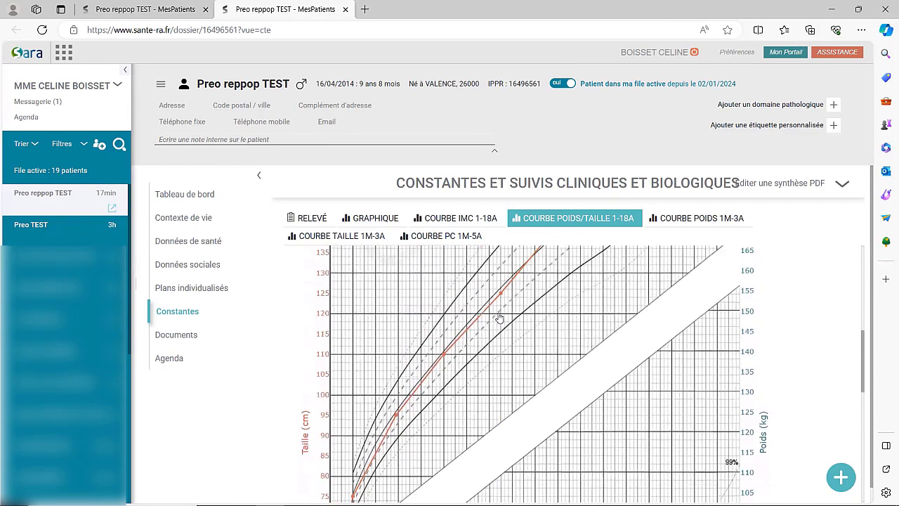
scroll(501, 319, "down", 6)
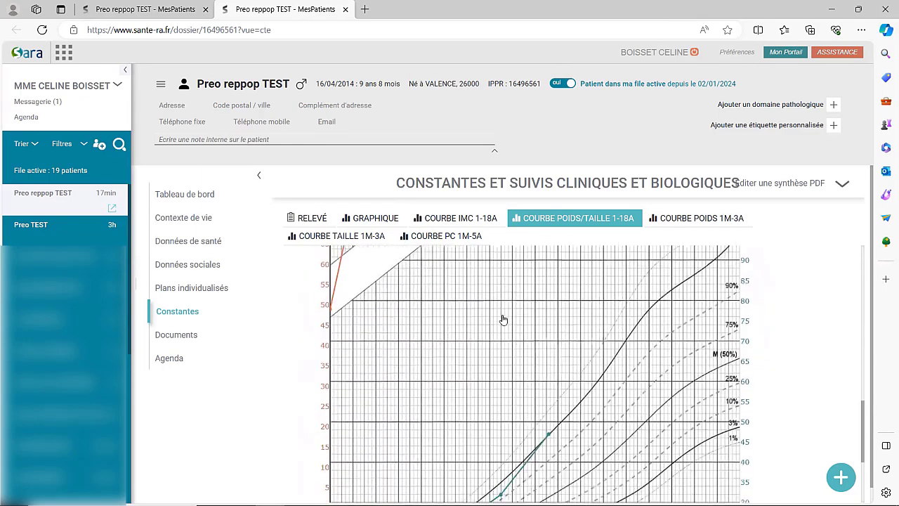
scroll(503, 319, "down", 2)
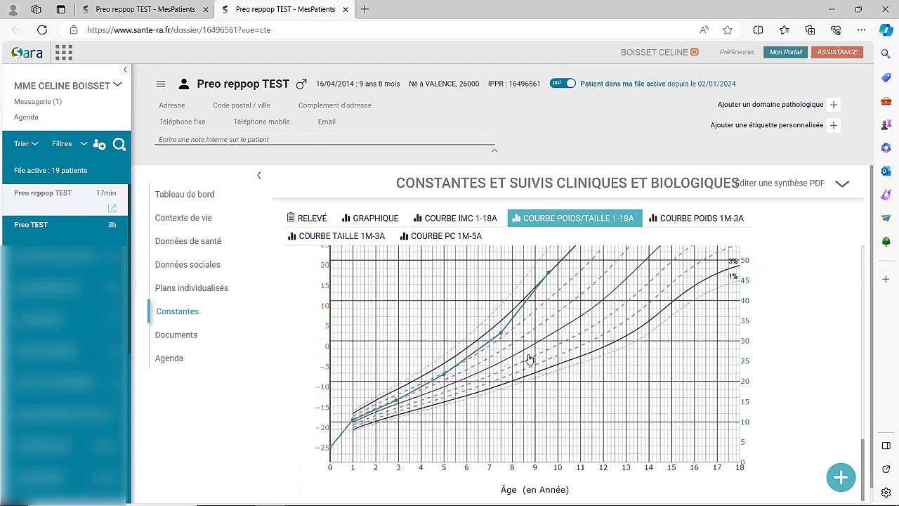
scroll(537, 373, "up", 1)
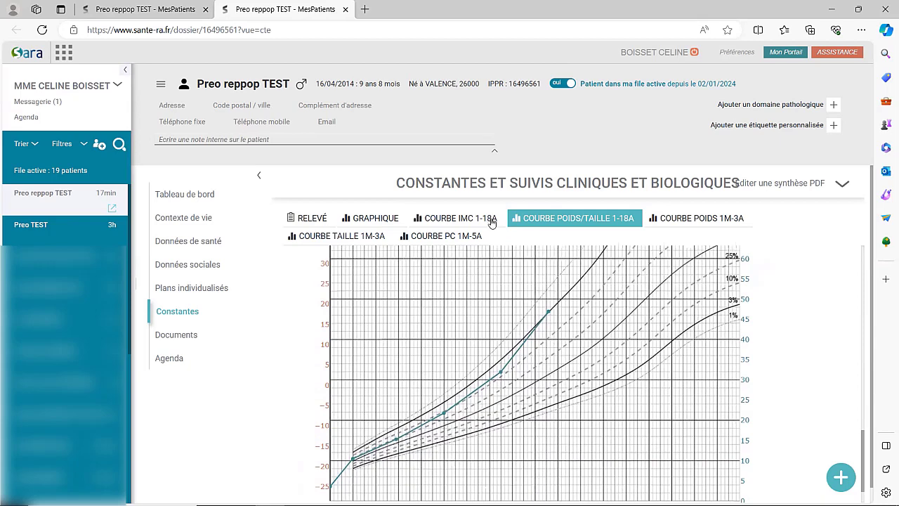
Step: Review the IMC 1-18A curve again and close the curves page to return to the assessment form
left_click(491, 221)
scroll(469, 355, "up", 1)
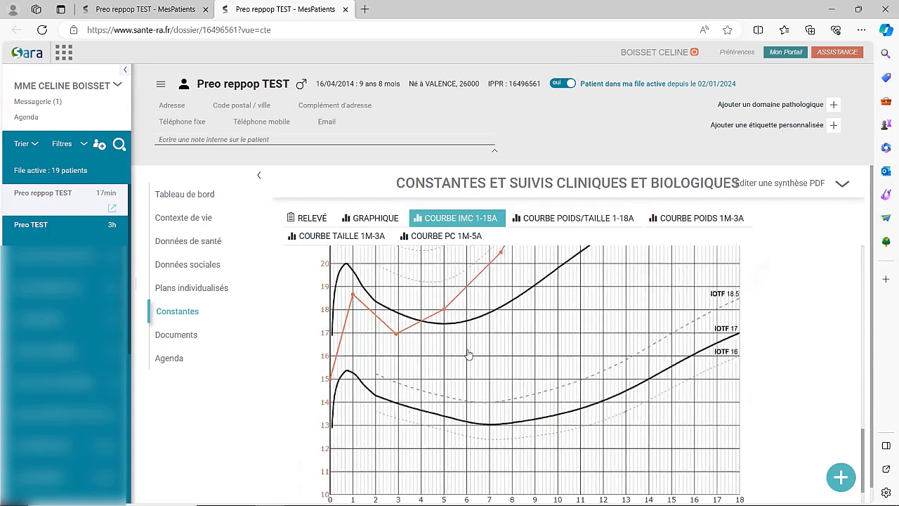
left_click(345, 9)
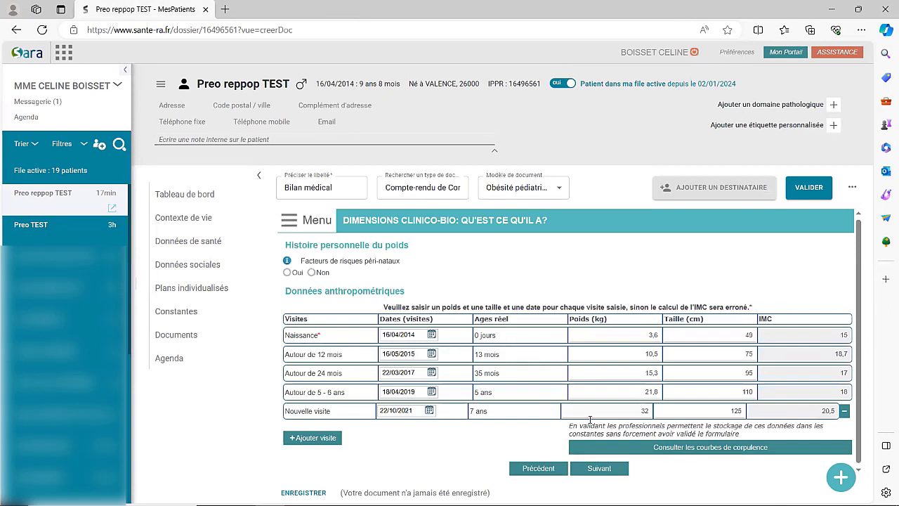
Step: Advance the form to the "Age rebond d'adiposité" page, open the corpulence curve from there and return to the form
left_click(600, 468)
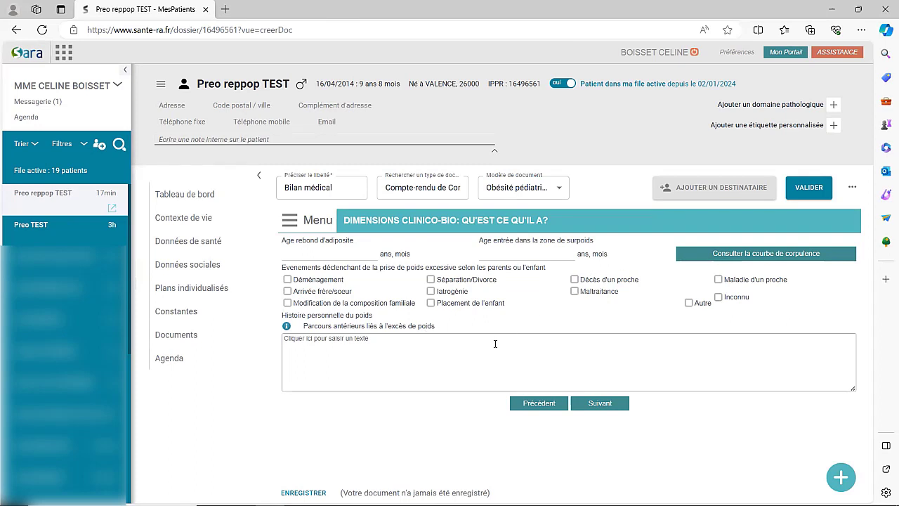
left_click(374, 255)
left_click(745, 255)
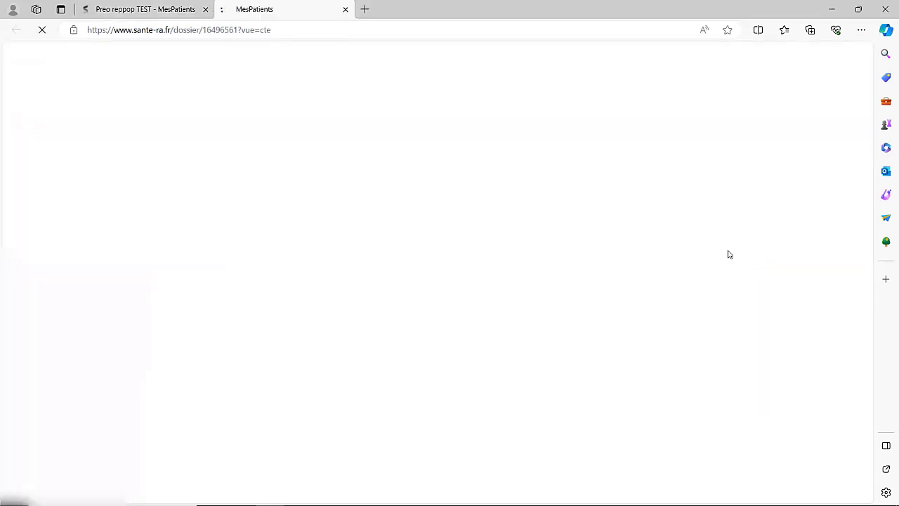
left_click(175, 9)
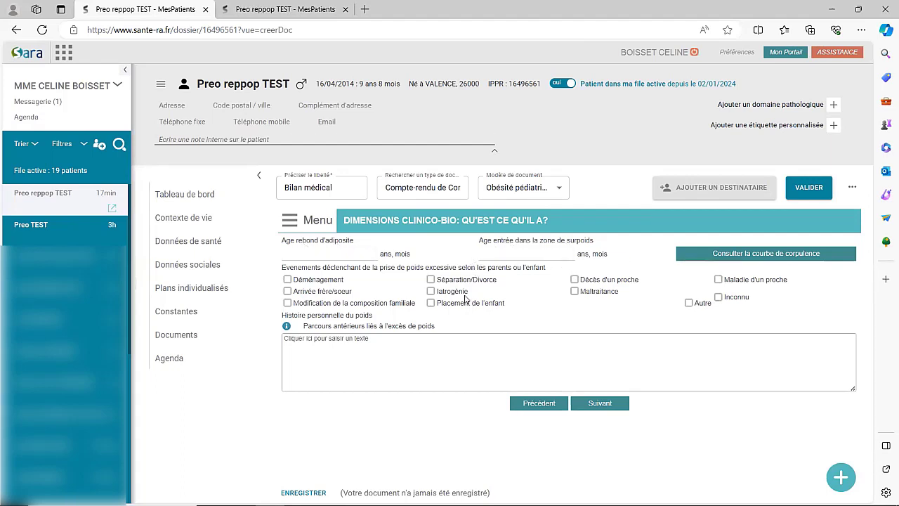
Step: Consult the IMC curve for ages 1 to 18 on the constants page and enter 3 as the "Age rebond d'adiposité"
left_click(266, 10)
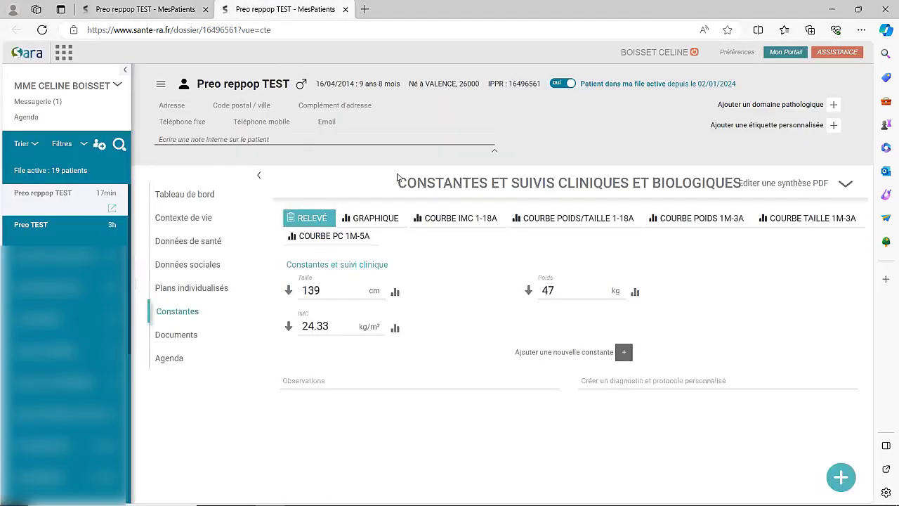
left_click(446, 219)
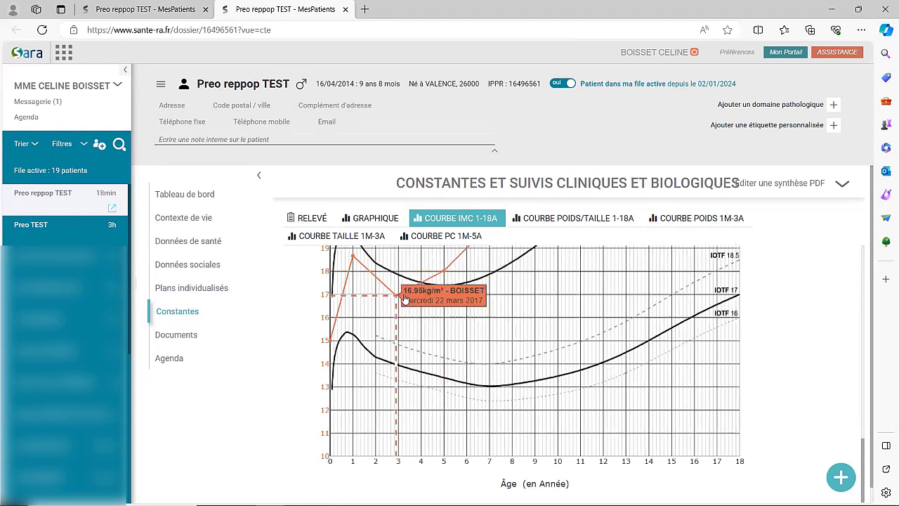
mouse_move(446, 272)
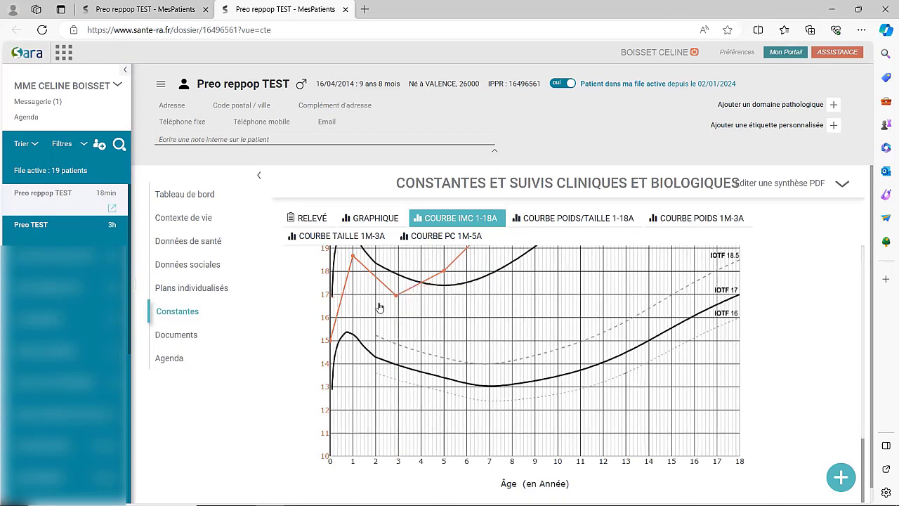
left_click(156, 5)
left_click(330, 252)
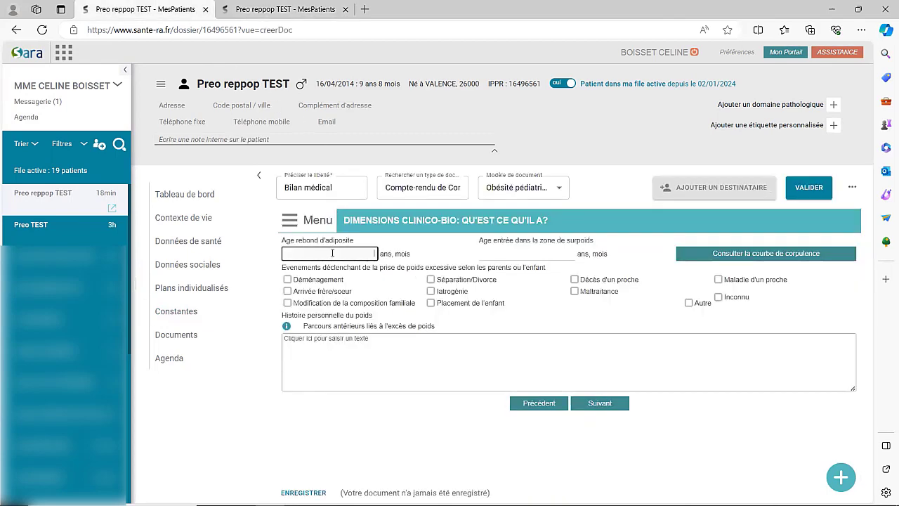
type("3")
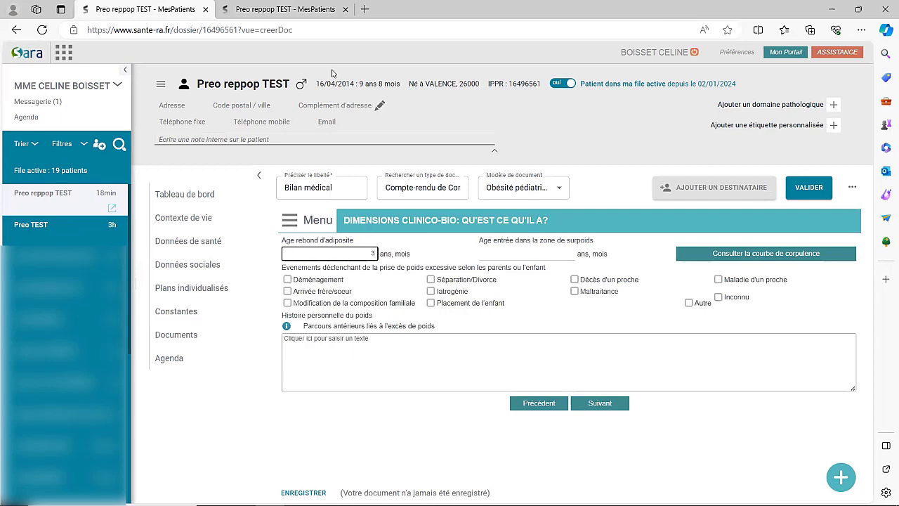
Step: Recheck the IMC curve, enter 5 as the "Age entrée dans la zone de surpoids" and advance to the form's next page
left_click(260, 10)
scroll(450, 347, "up", 1)
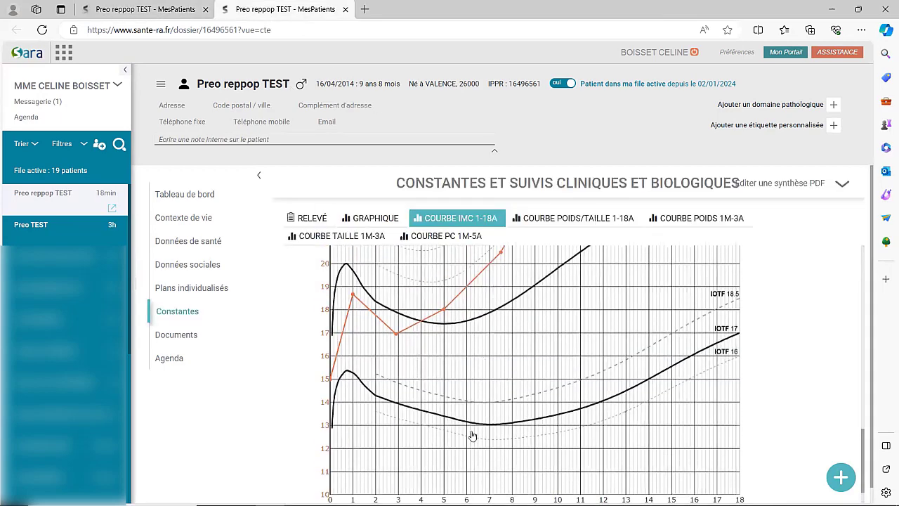
scroll(423, 425, "down", 3)
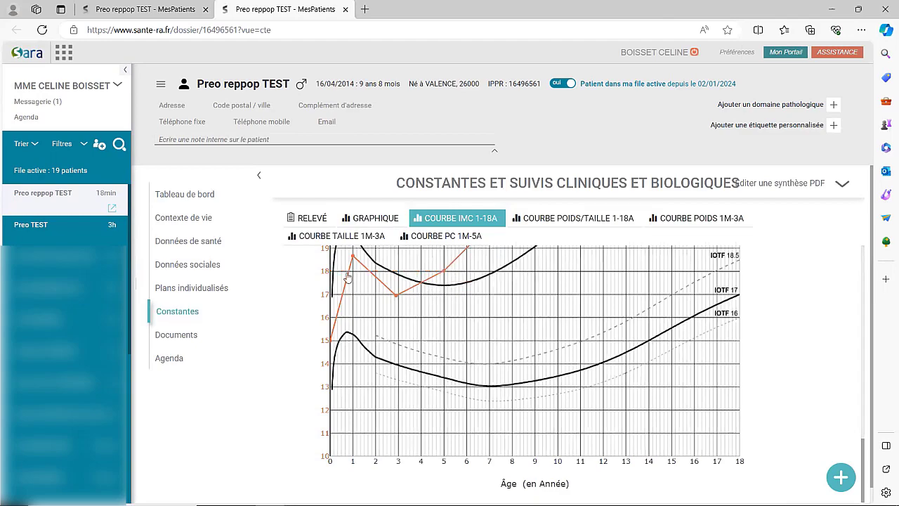
left_click(116, 8)
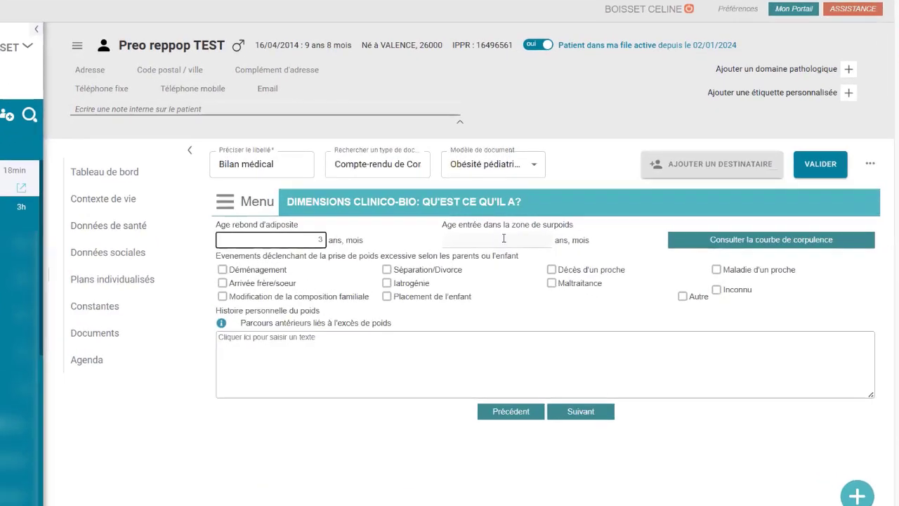
left_click(504, 238)
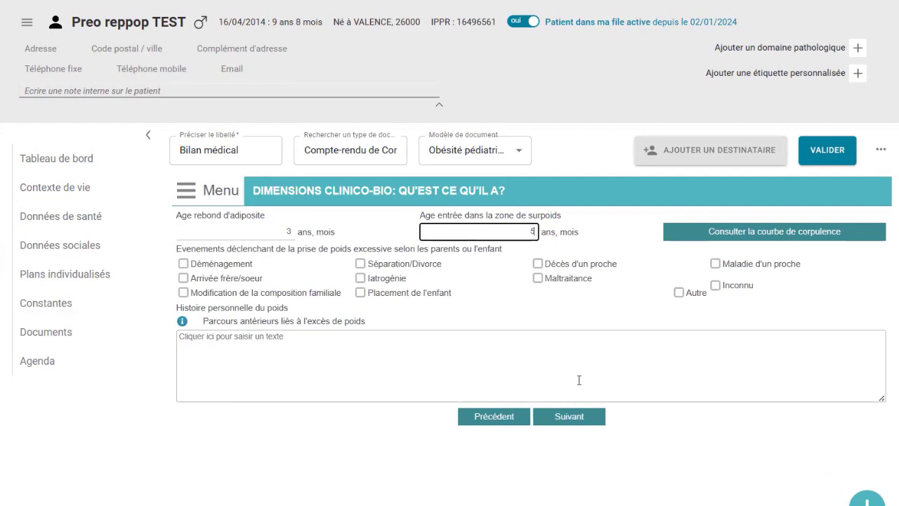
left_click(578, 421)
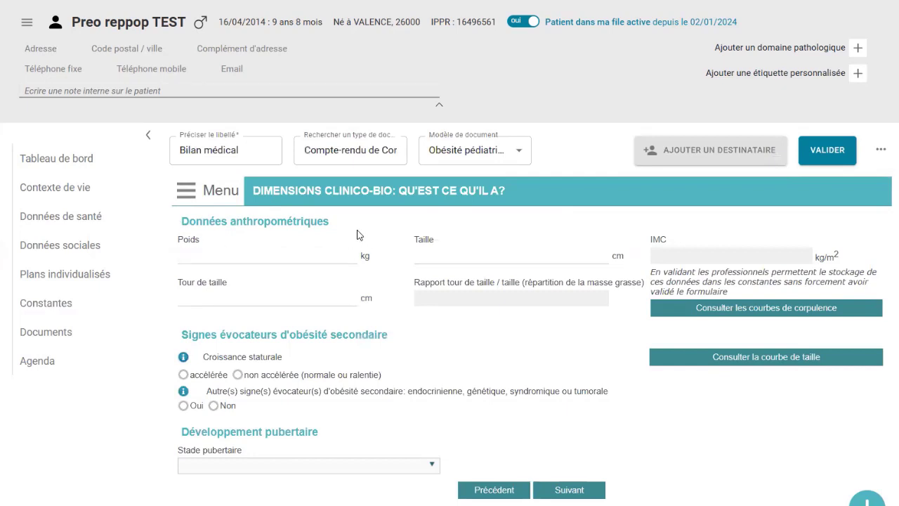
Step: Fill in the anthropometric data with a weight of 47 kg, a height of 139 cm and a waist circumference of 75 cm
left_click(256, 258)
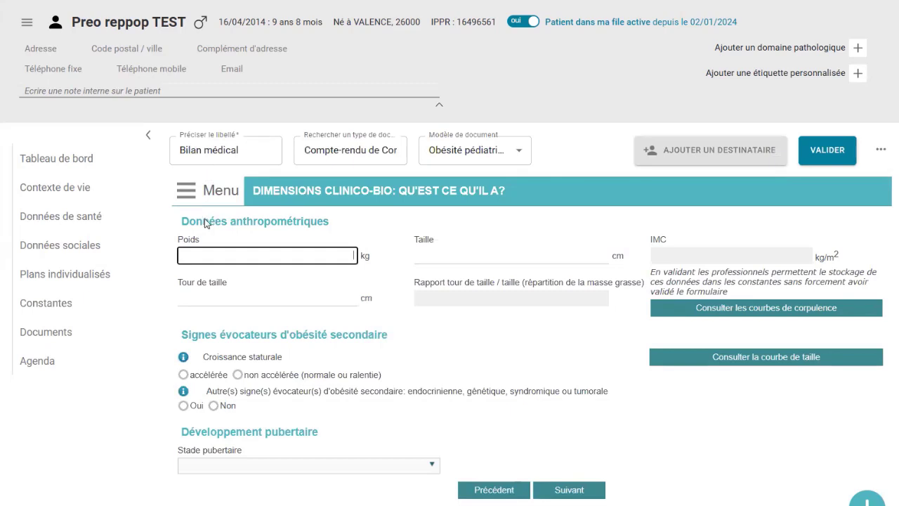
type("47")
left_click(423, 254)
type("1")
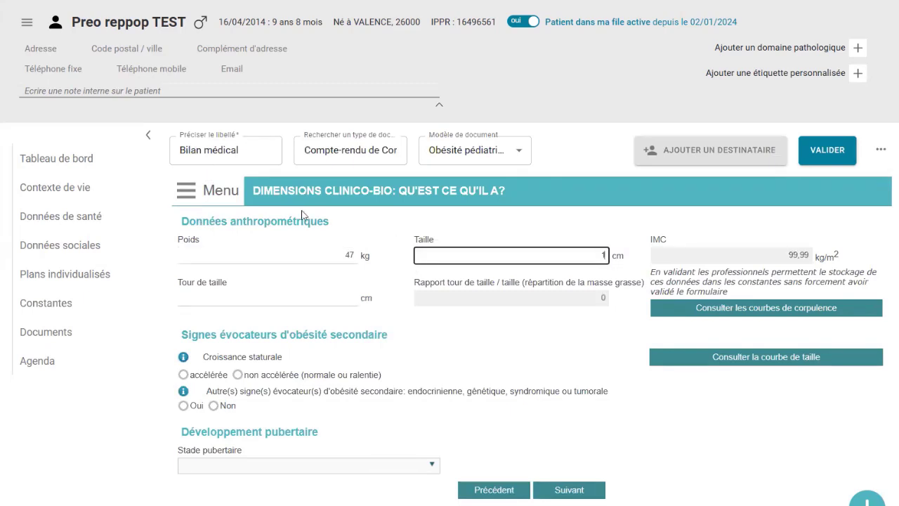
type("39")
left_click(495, 362)
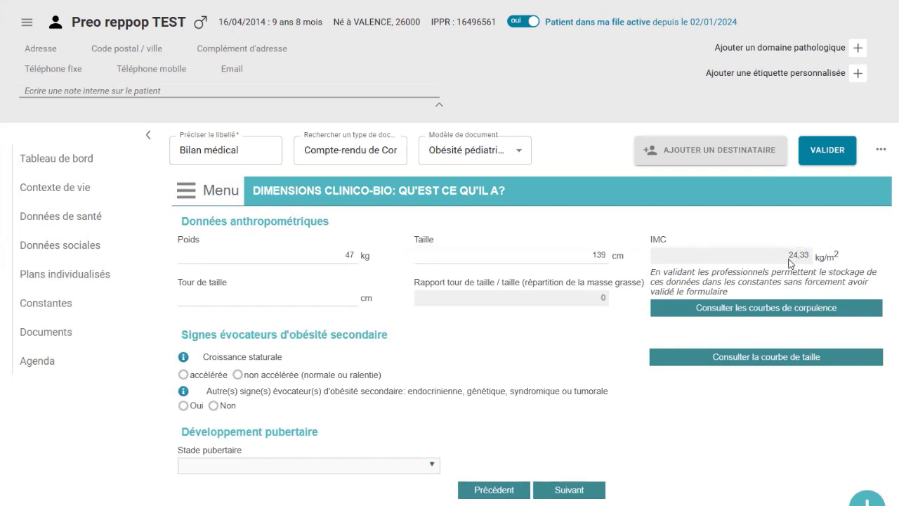
left_click_drag(789, 264, 874, 261)
left_click(828, 288)
left_click(323, 297)
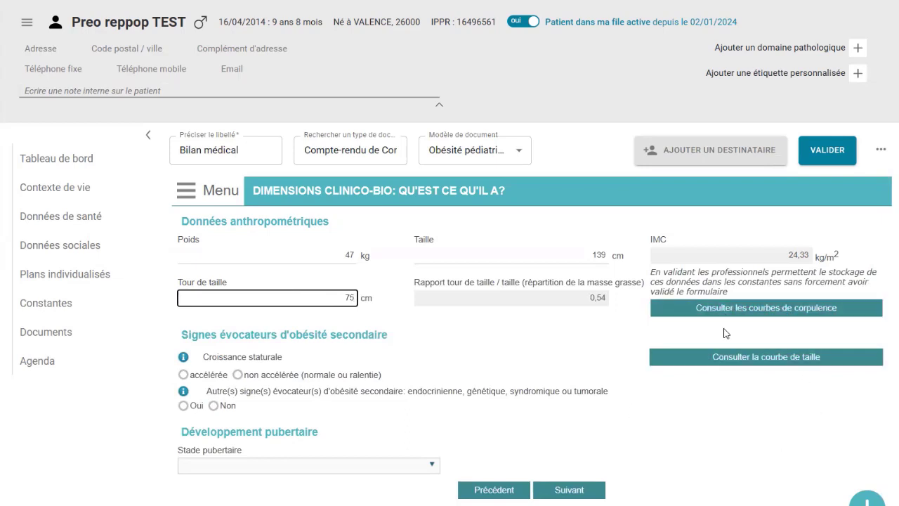
Step: Advance to the Retentissement page and review its blood pressure fields and complication options through to the end
left_click(594, 492)
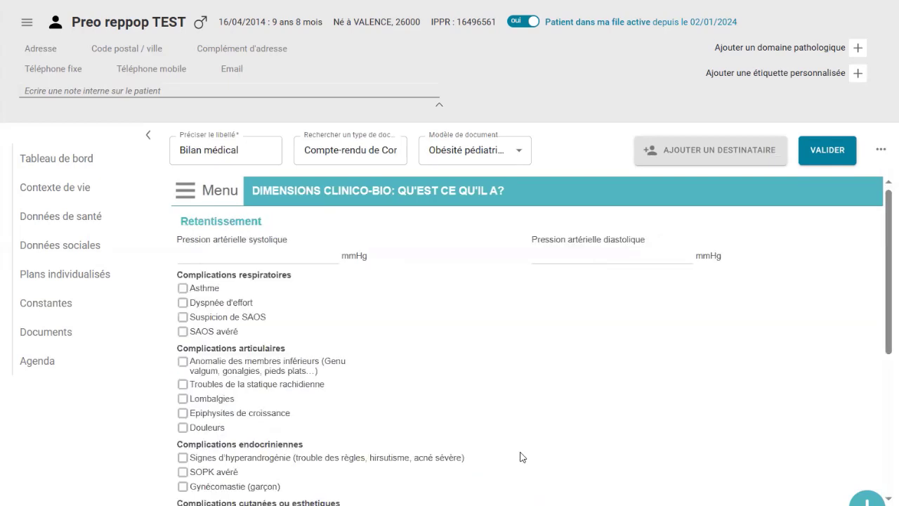
scroll(370, 385, "down", 2)
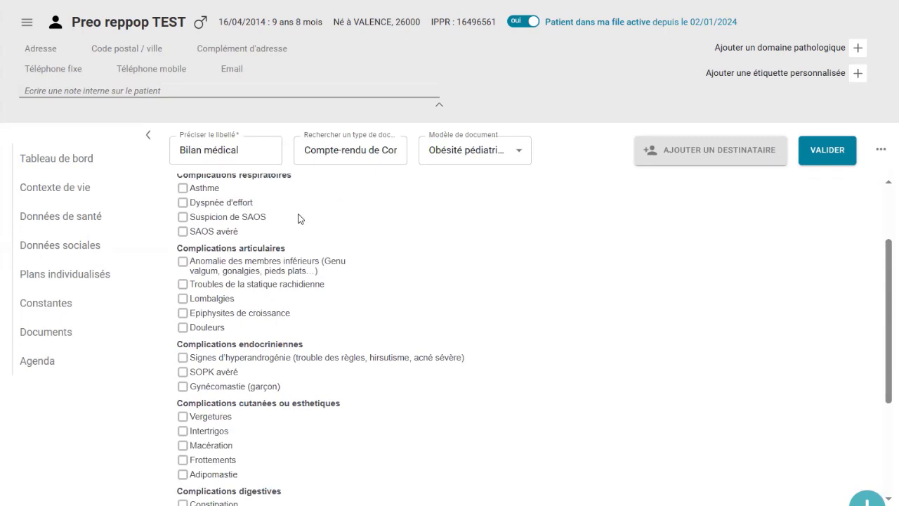
scroll(330, 243, "down", 3)
scroll(345, 243, "down", 1)
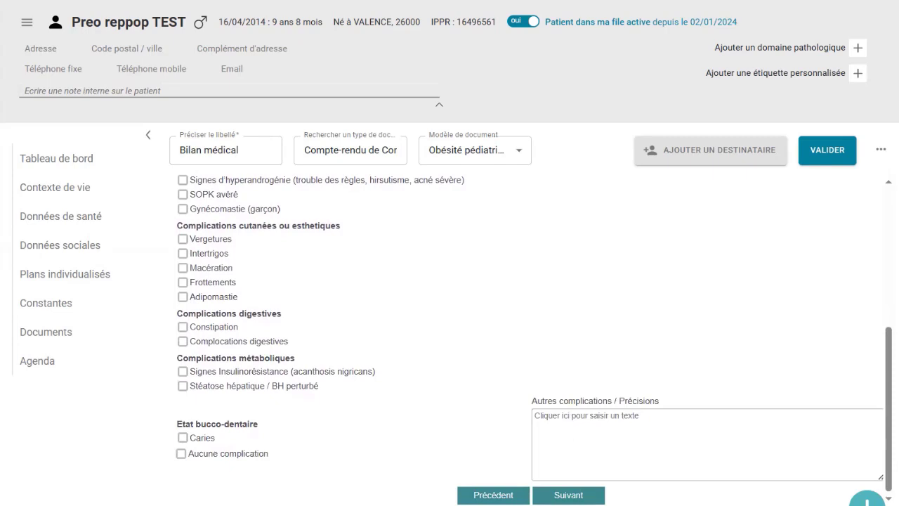
Step: Advance through the environmental and psycho-affective pages, leaving them blank, to the "Plan personnalisé de soin" page
left_click(576, 496)
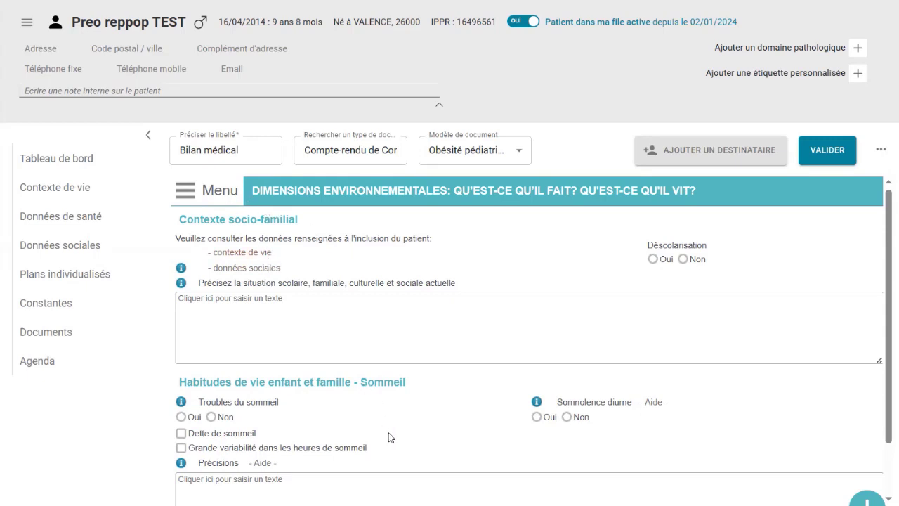
scroll(355, 442, "down", 1)
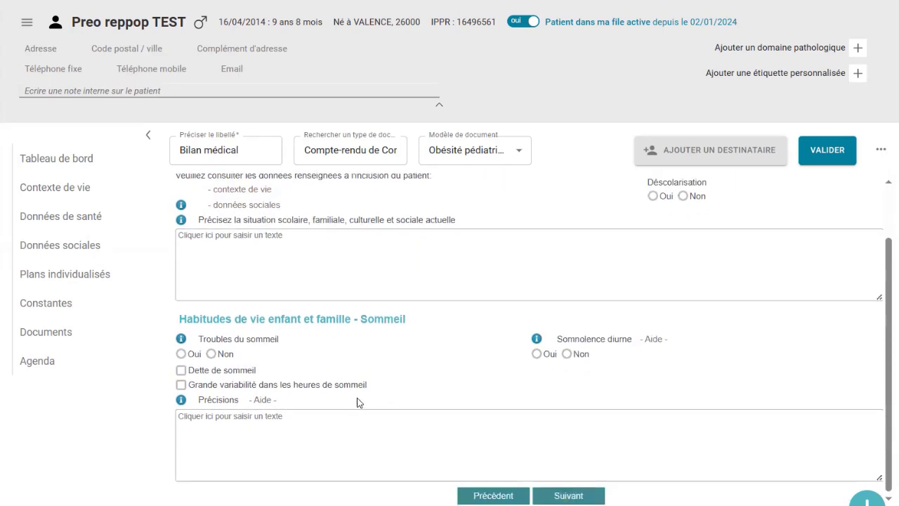
left_click(563, 496)
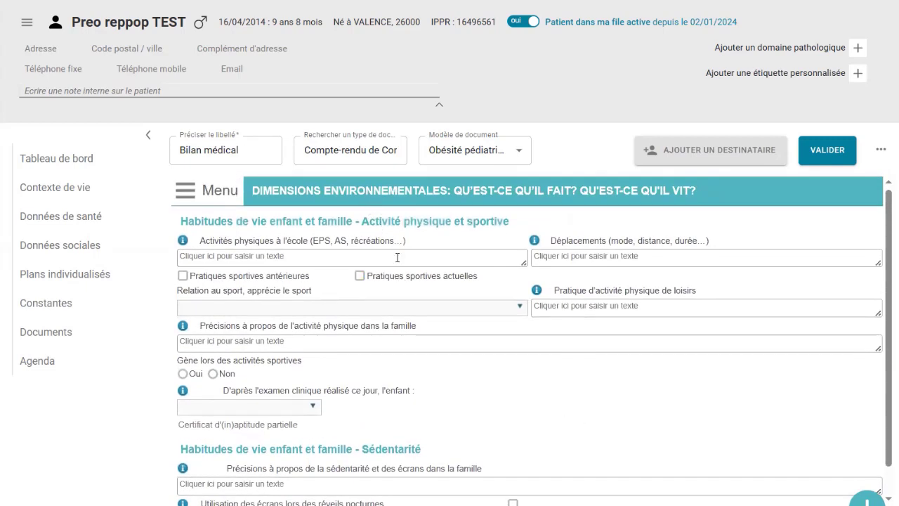
scroll(396, 260, "down", 1)
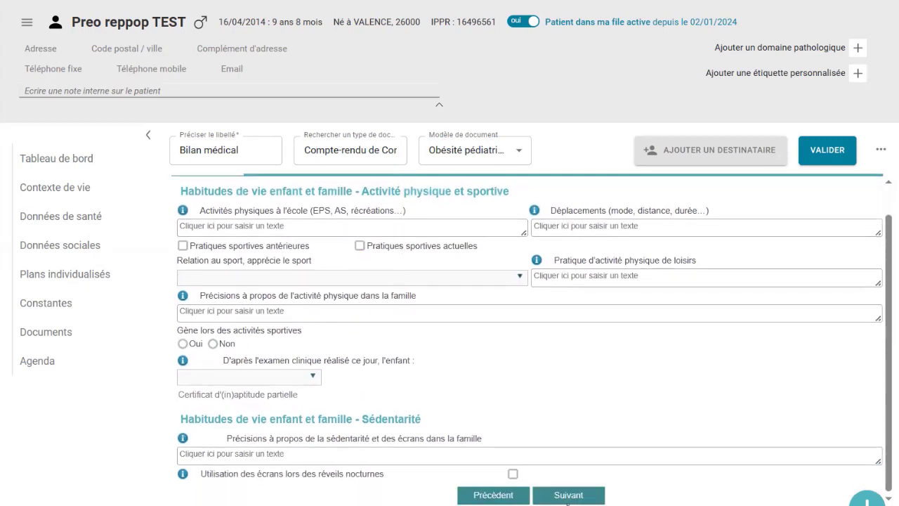
left_click(568, 495)
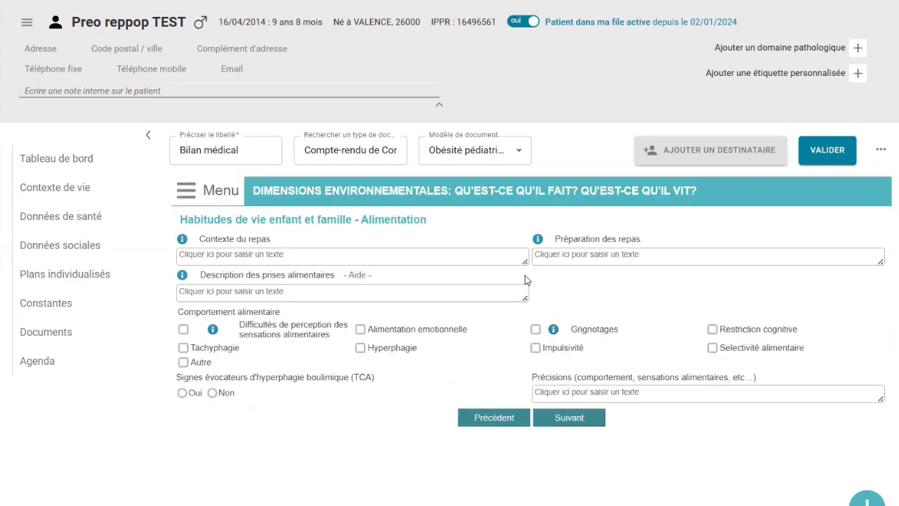
left_click(567, 418)
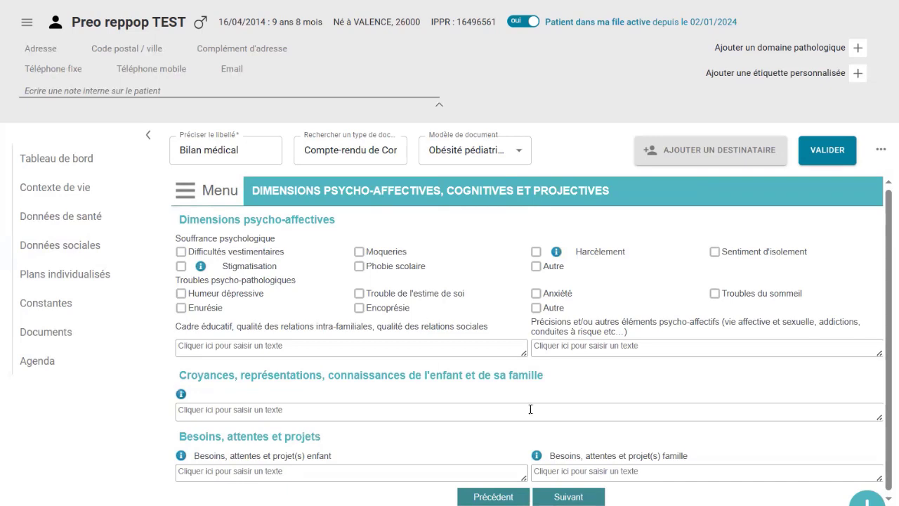
left_click(562, 498)
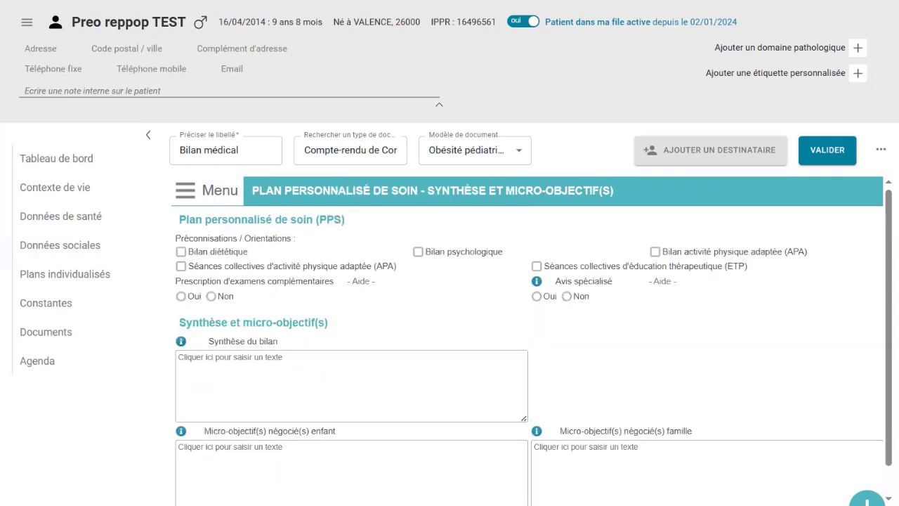
Step: Answer Oui for both "Prescription d'examens complémentaires" and "Avis spécialisé", and place the cursor in the "Synthèse du bilan" field
scroll(580, 369, "down", 1)
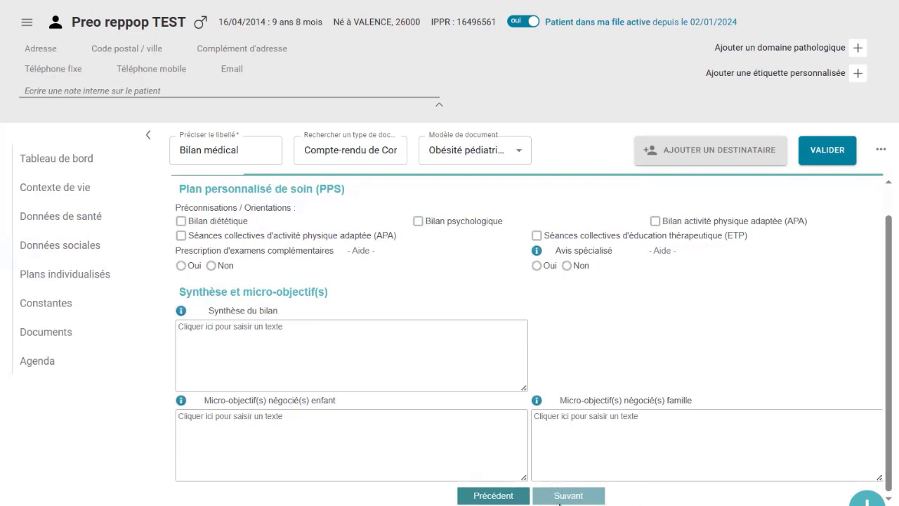
scroll(559, 496, "up", 1)
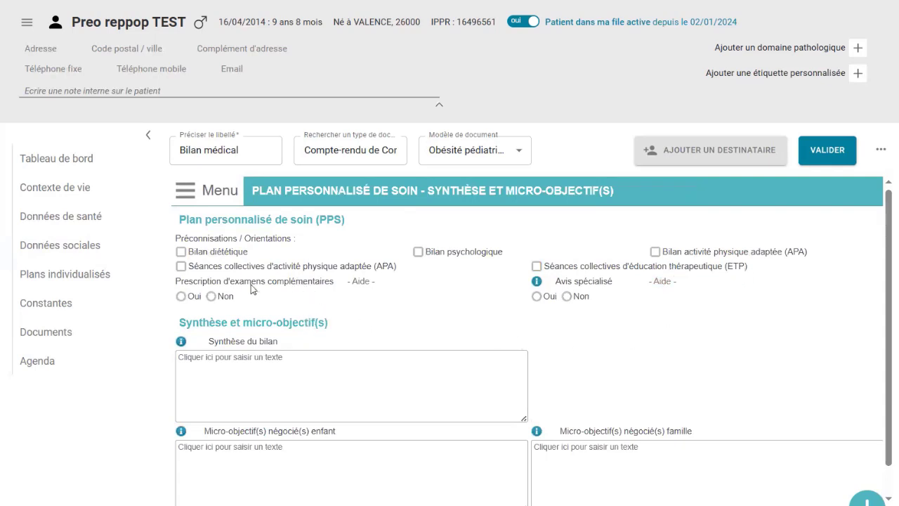
left_click(180, 296)
left_click(192, 313)
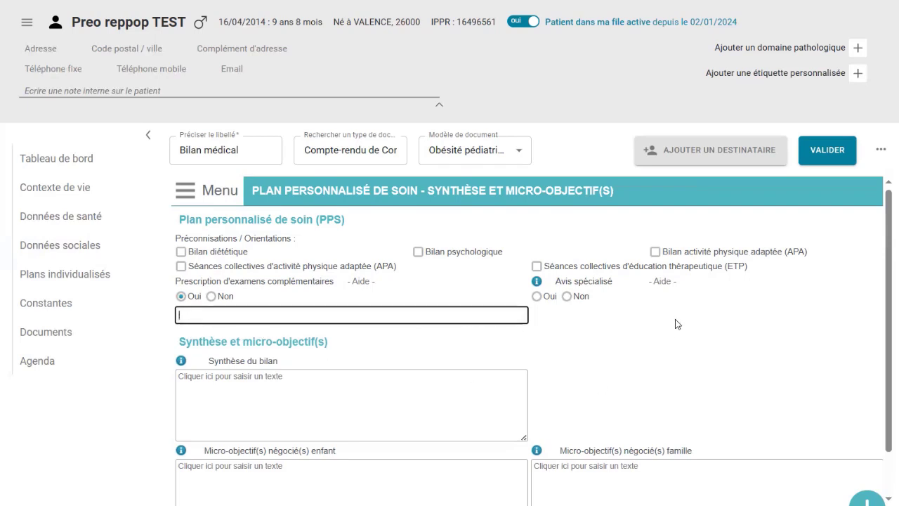
left_click(537, 297)
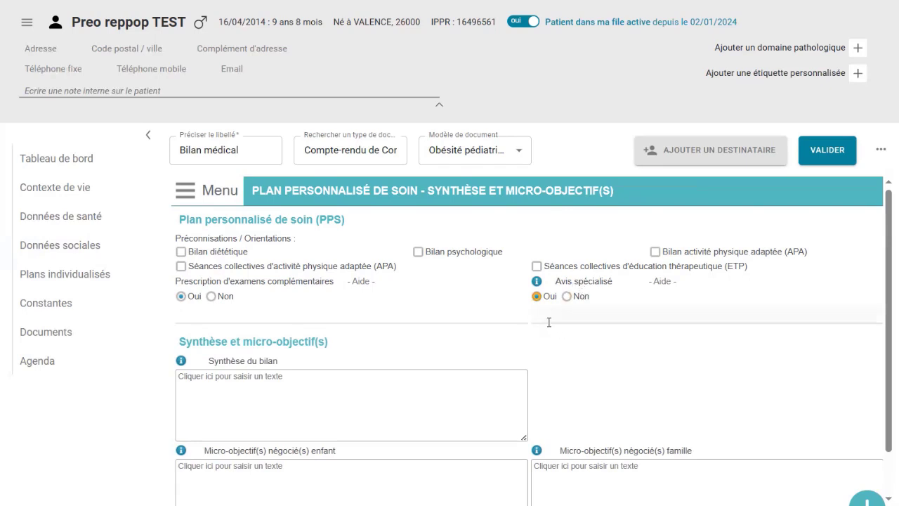
left_click(548, 319)
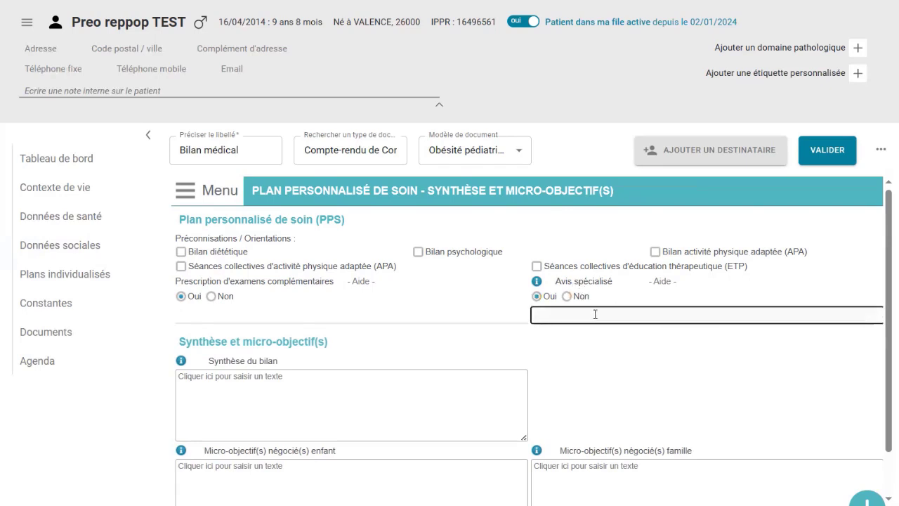
scroll(595, 313, "down", 1)
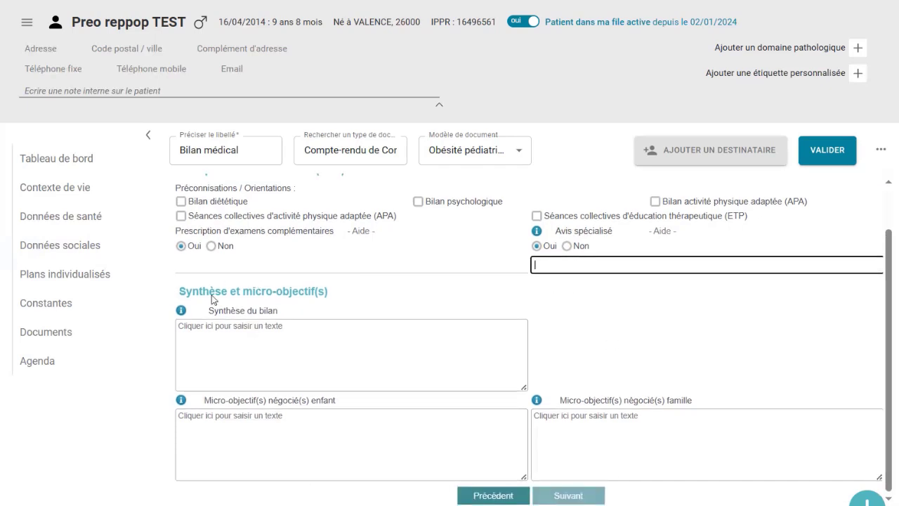
left_click(323, 327)
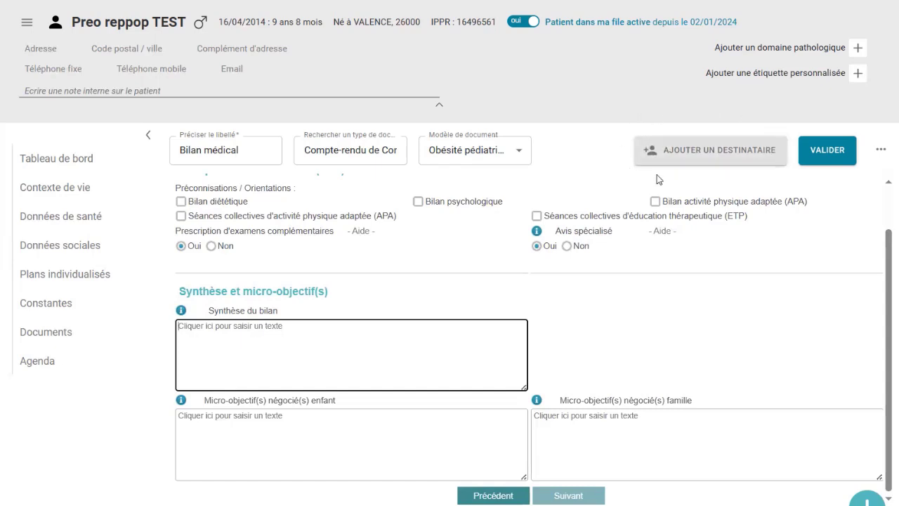
Step: Add Reseau PREO REPPOP 07 as recipient of the Bilan médical document and validate the document
left_click(683, 151)
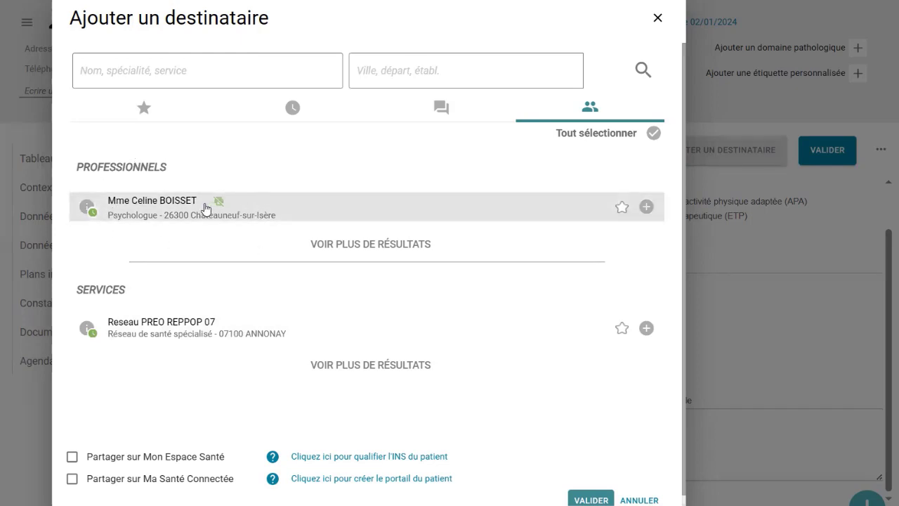
left_click(153, 331)
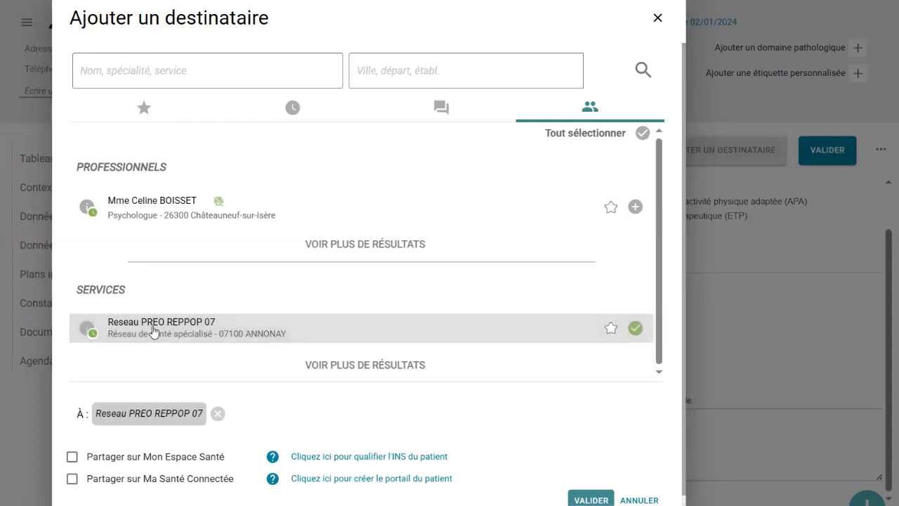
left_click(585, 500)
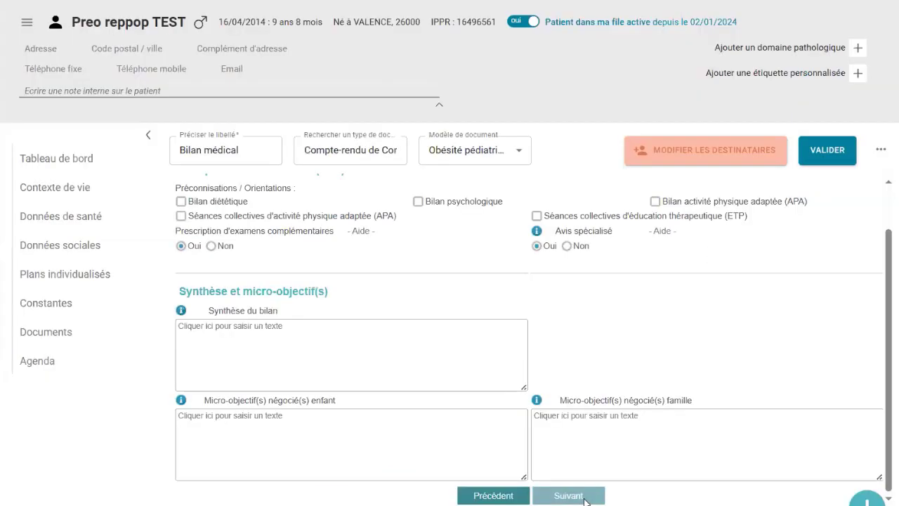
left_click(828, 152)
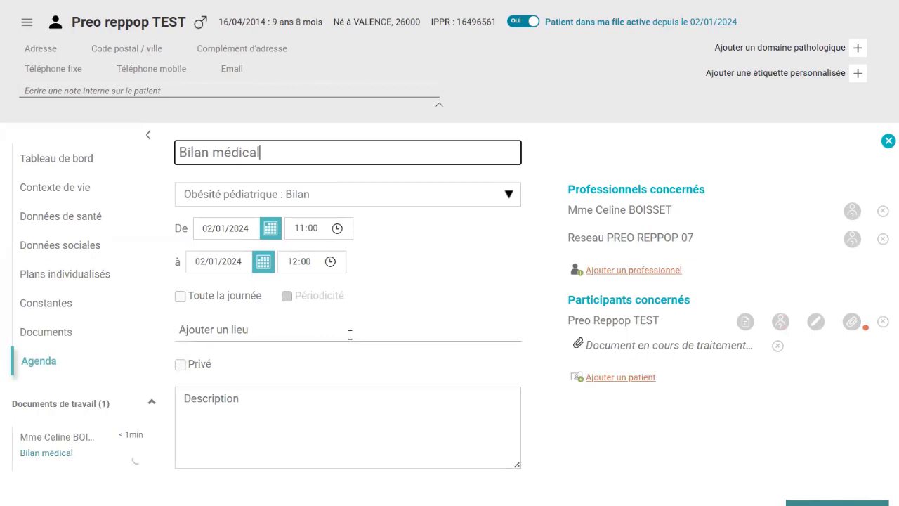
Step: Leave the Bilan médical event for the patient's dashboard and look through the Contexte de vie, Constantes and Documents pages
left_click(83, 160)
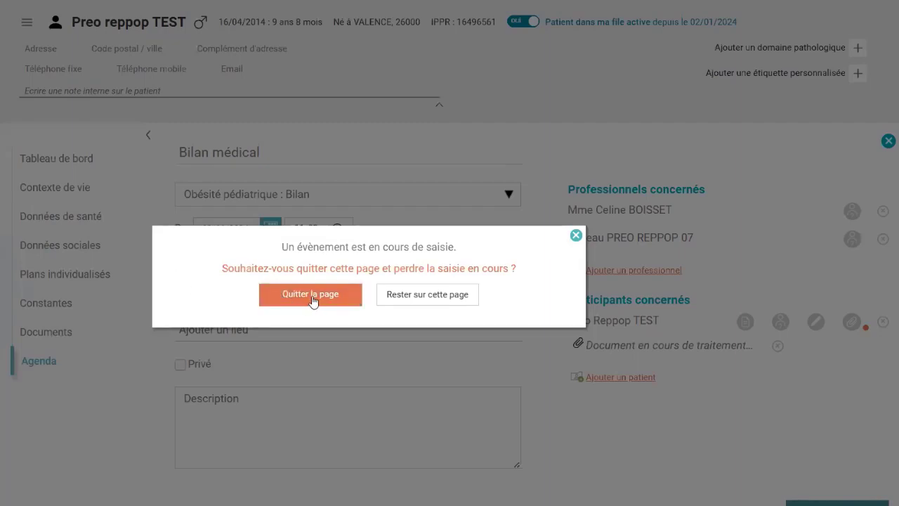
left_click(313, 299)
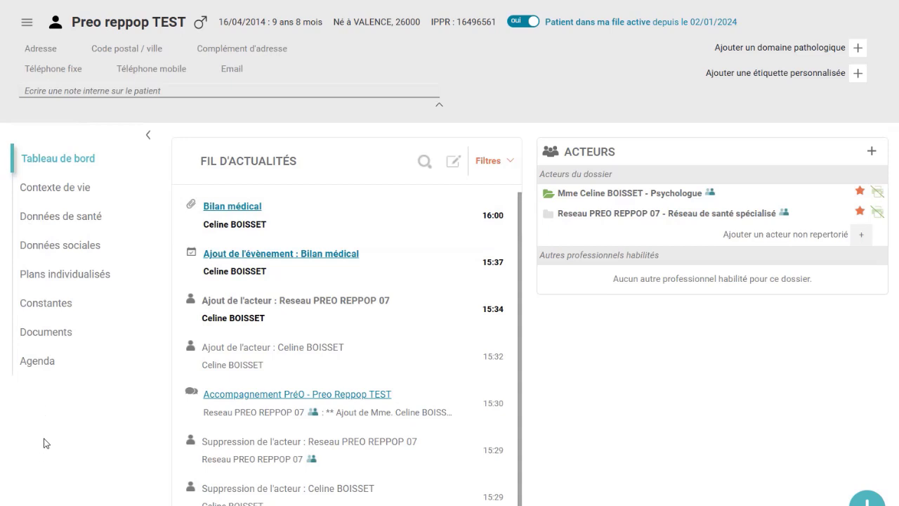
left_click(70, 190)
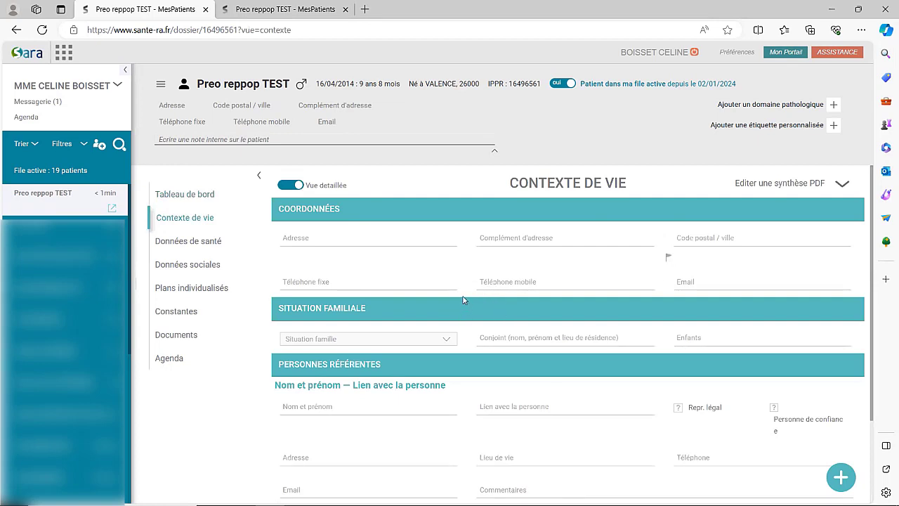
scroll(462, 300, "down", 1)
scroll(460, 302, "up", 1)
scroll(388, 344, "down", 2)
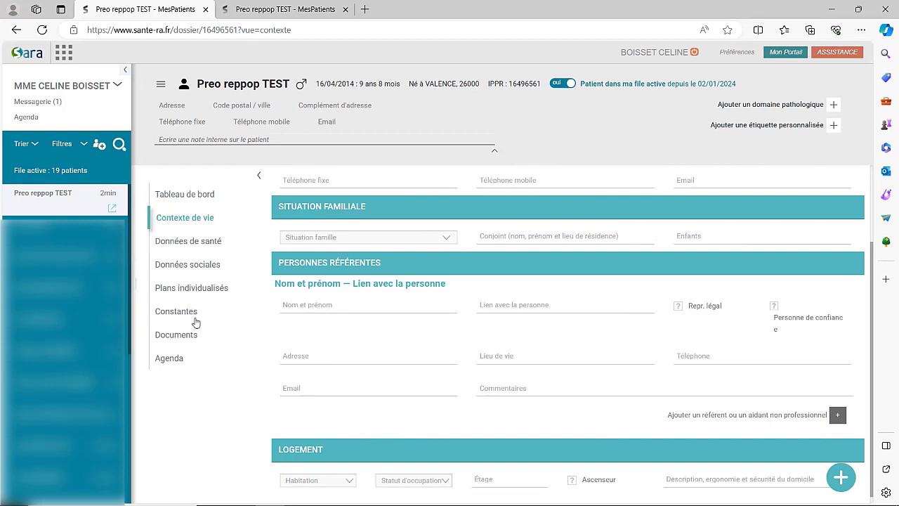
left_click(174, 313)
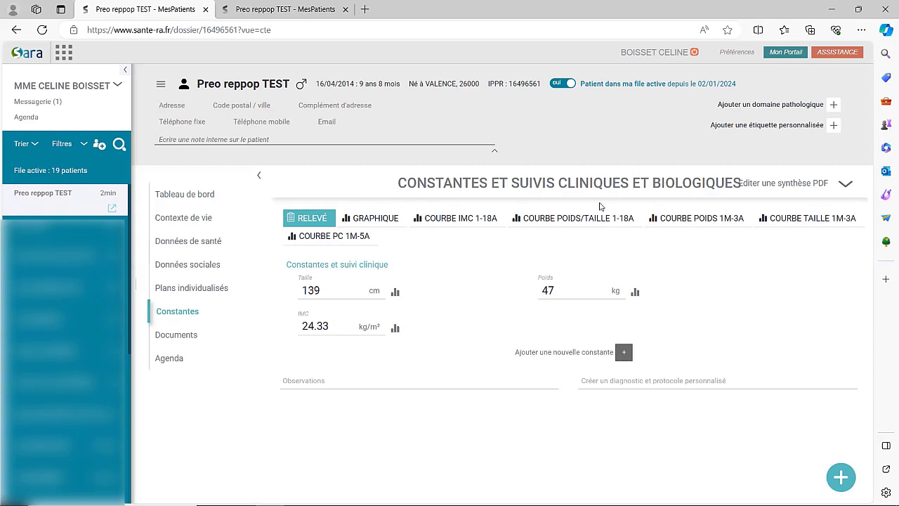
left_click(180, 336)
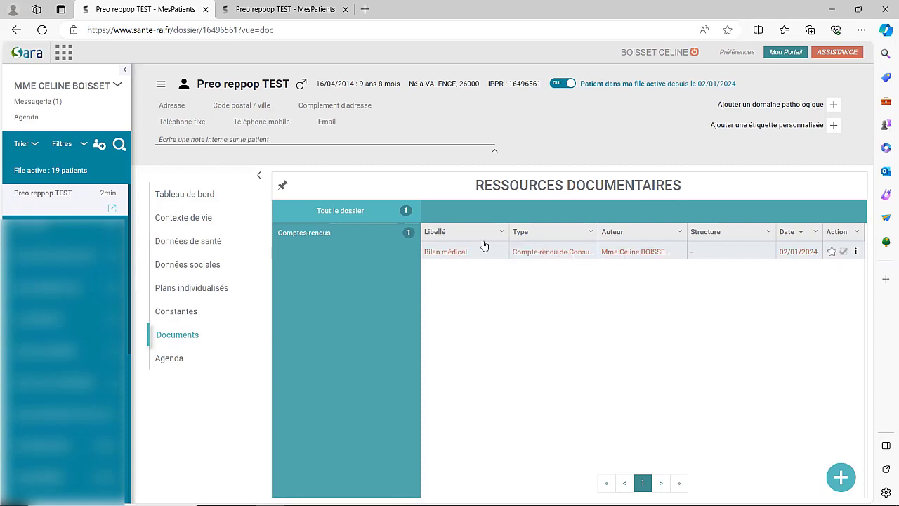
Step: Create an agenda event on 02/01/2024 from 15:00 to 16:00, titled "Consultation de suivi", with type "Obésité pédiatrique : Suivi"
left_click(172, 359)
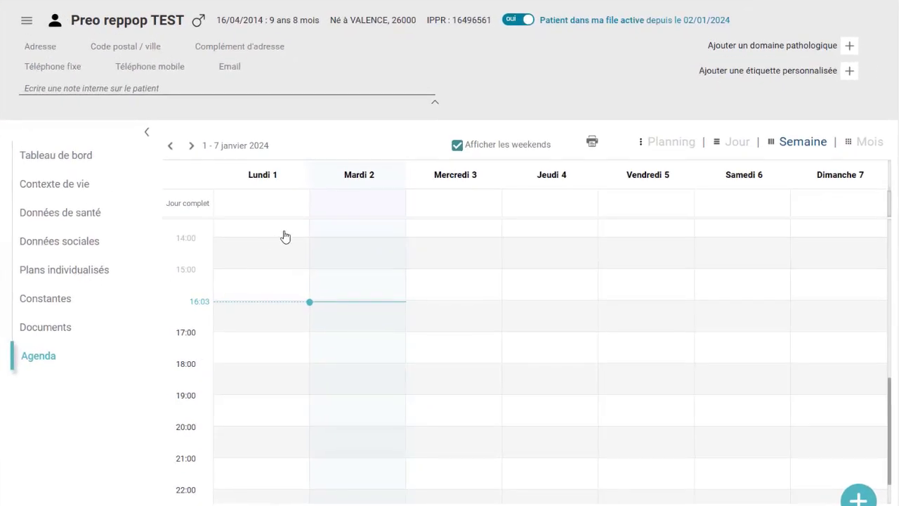
left_click(324, 279)
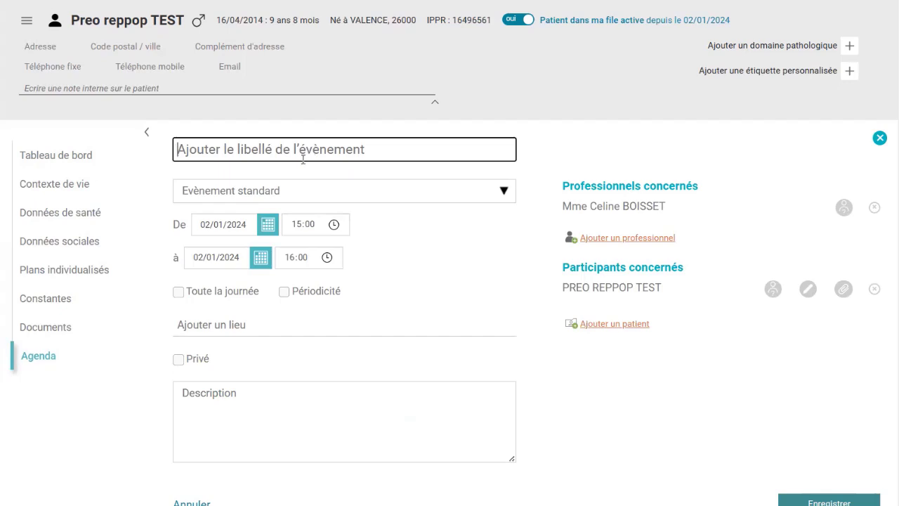
type("Consul")
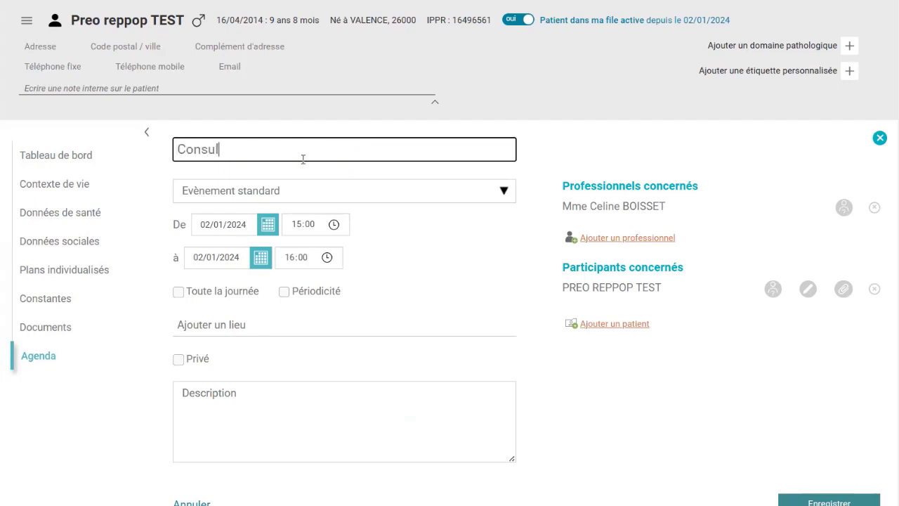
type("tation de suivi")
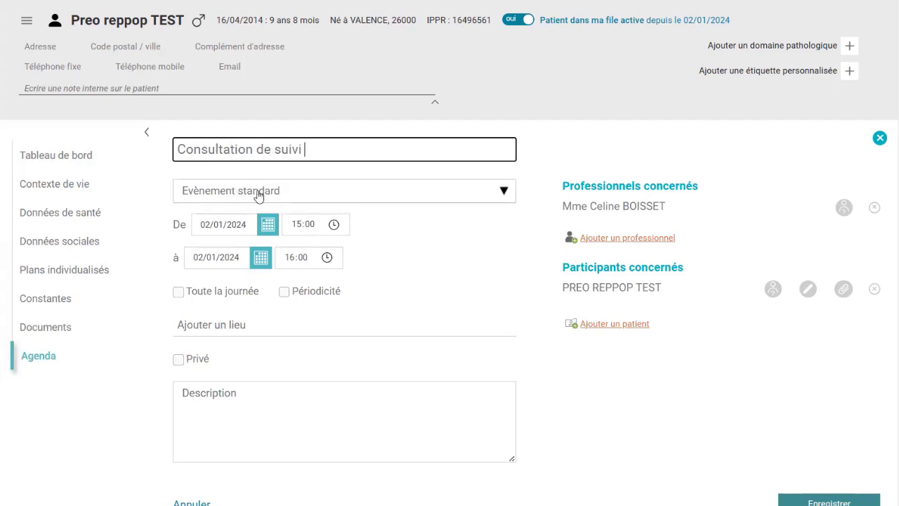
left_click(260, 193)
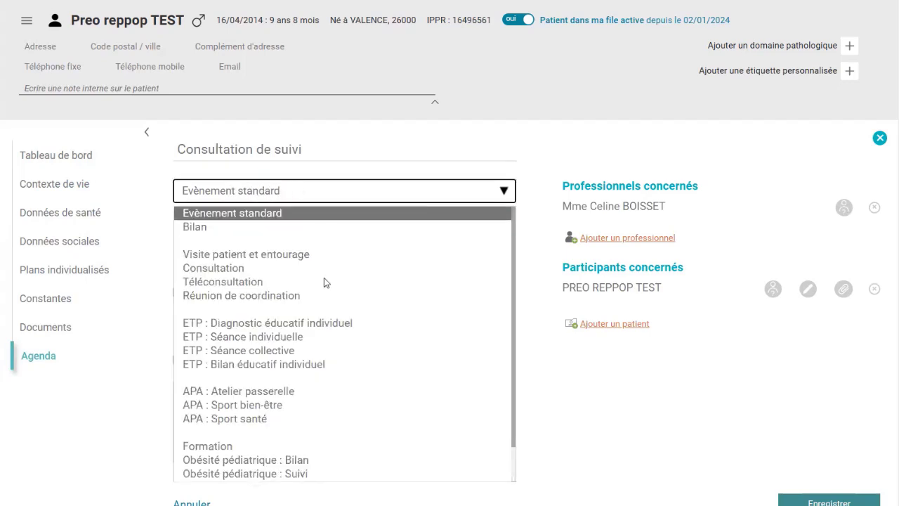
scroll(270, 436, "down", 1)
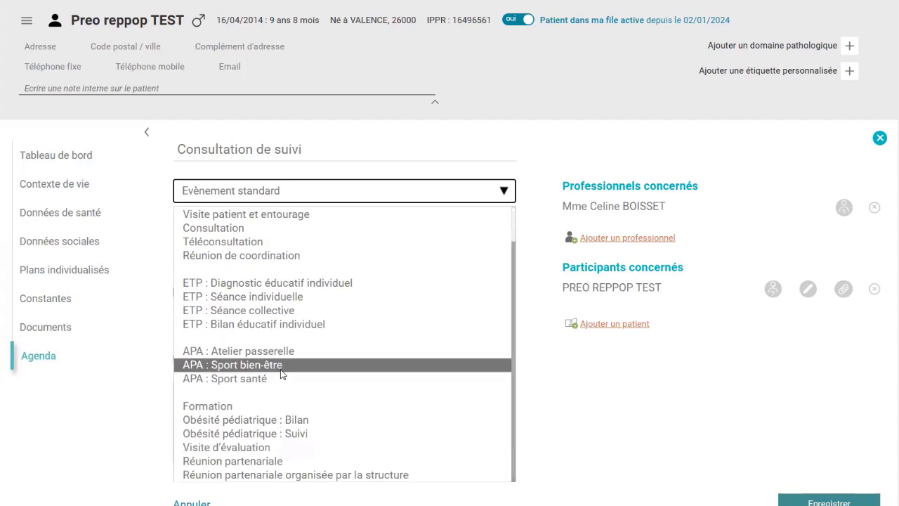
left_click(317, 432)
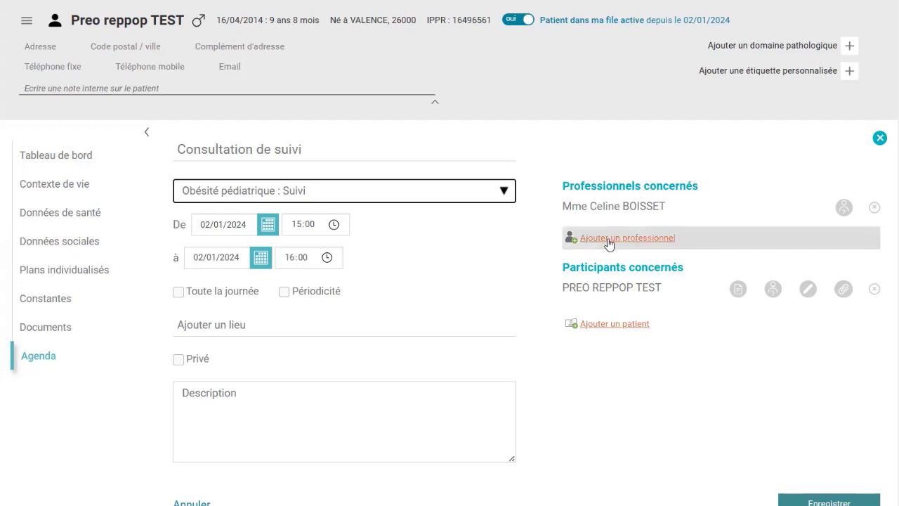
Step: Add Reseau PREO REPPOP 07 to the professionals concerned by the Consultation de suivi event
left_click(609, 239)
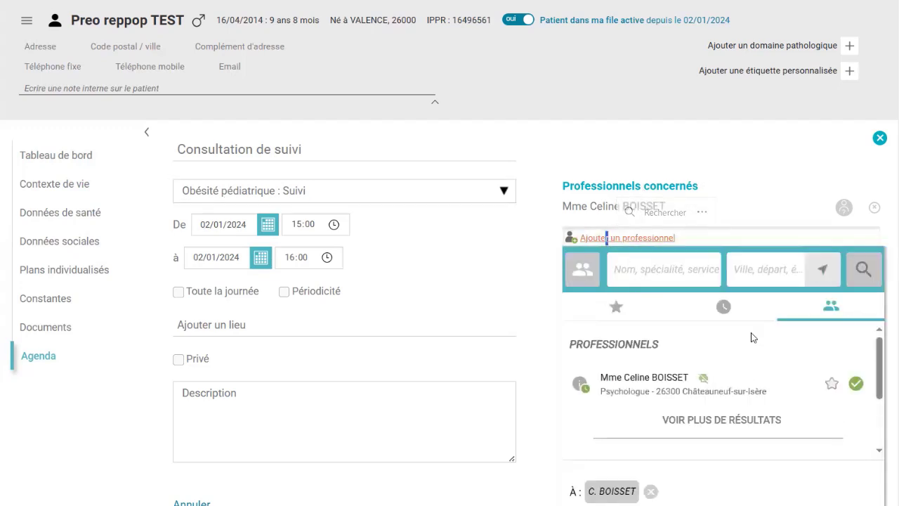
scroll(656, 344, "down", 3)
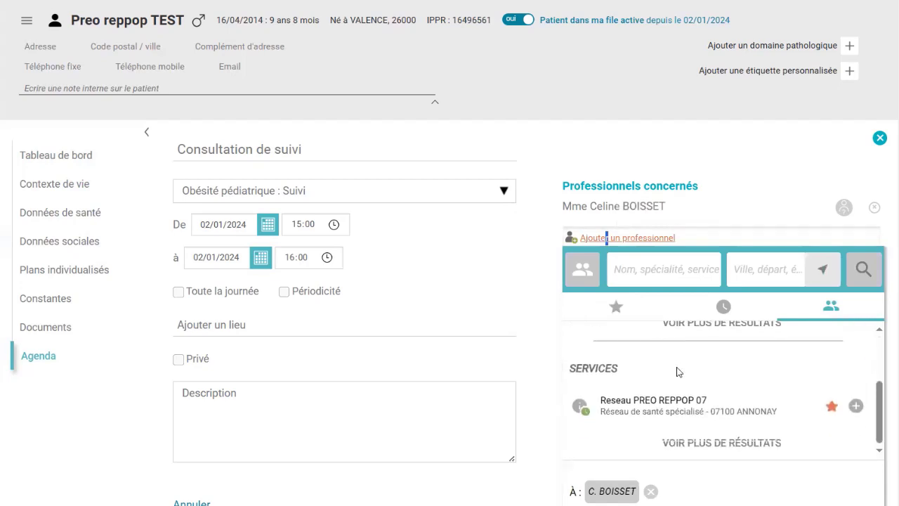
left_click(671, 406)
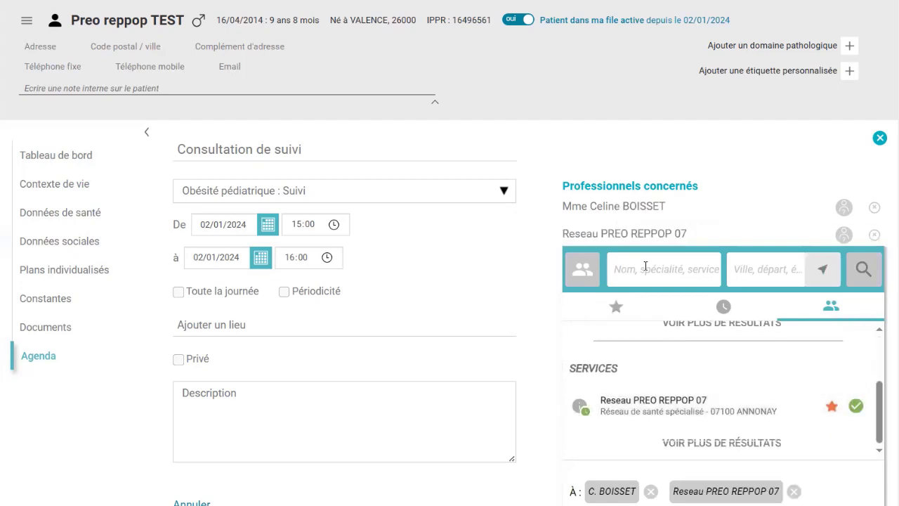
left_click(538, 188)
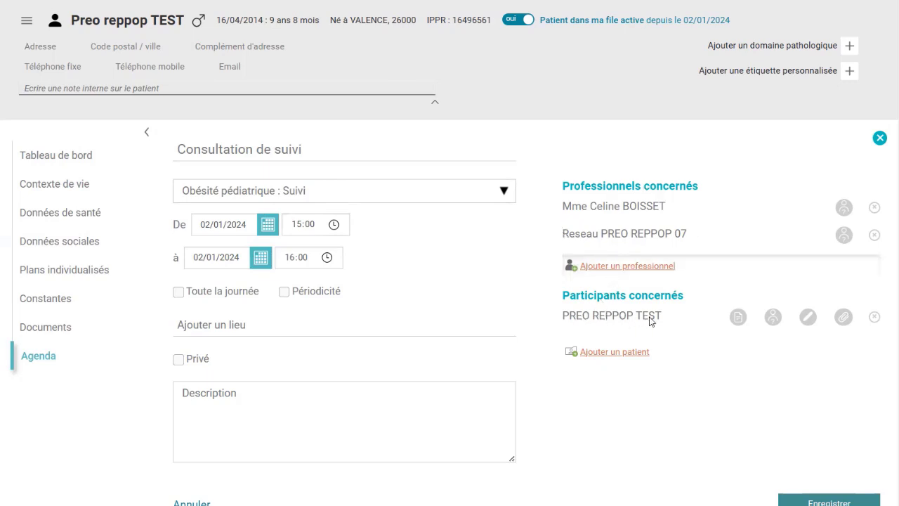
Step: Save the event to open the patient's follow-up form, and complete its Contexte page with Médical as the follow-up type
left_click(738, 317)
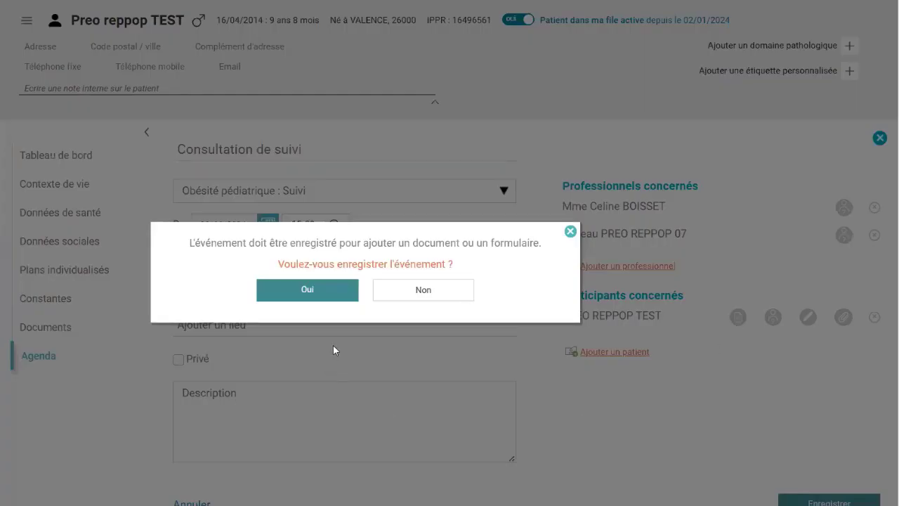
left_click(305, 290)
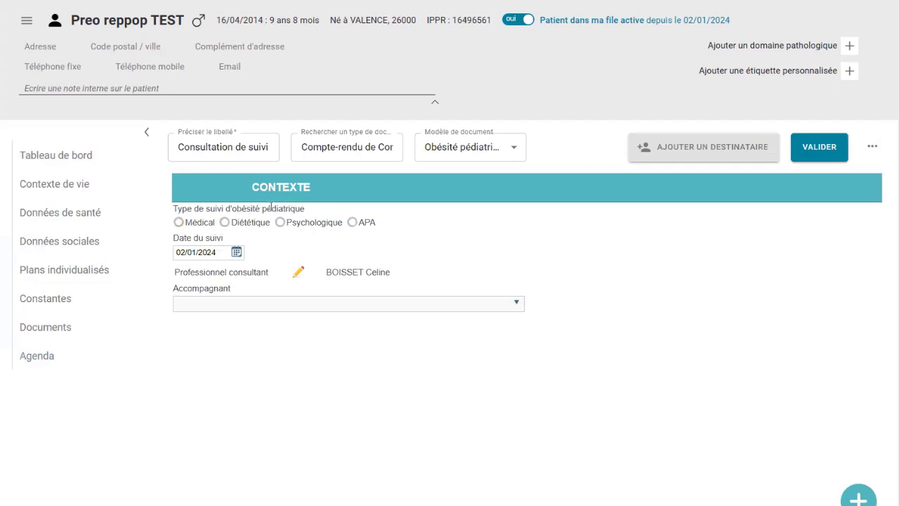
left_click(179, 223)
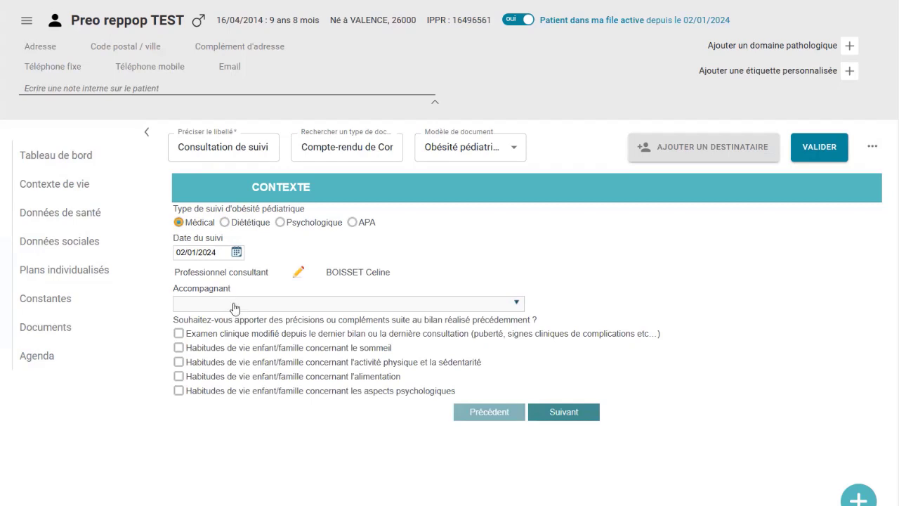
left_click(222, 347)
left_click(576, 418)
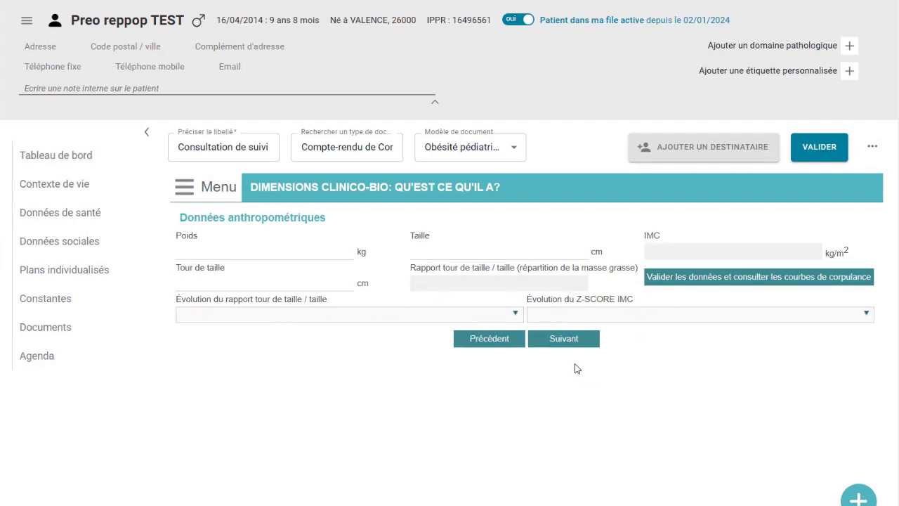
Step: Advance through the anthropometric and "Plan personnalisé de soin" pages, leaving them blank, and validate the Consultation de suivi document
left_click(572, 341)
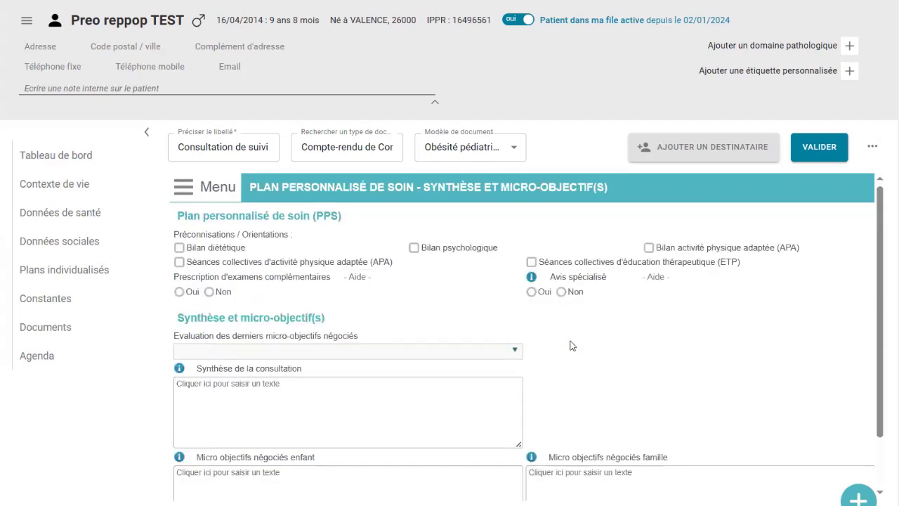
scroll(602, 369, "down", 2)
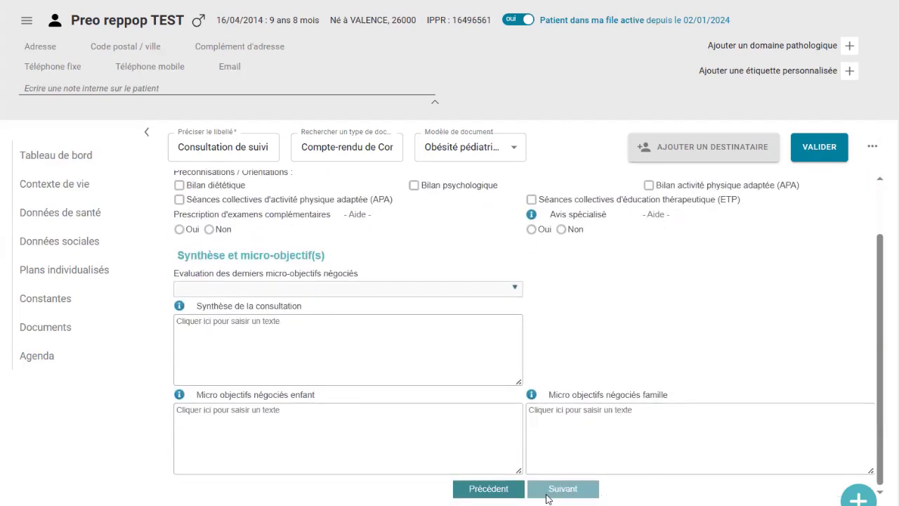
scroll(528, 312, "up", 1)
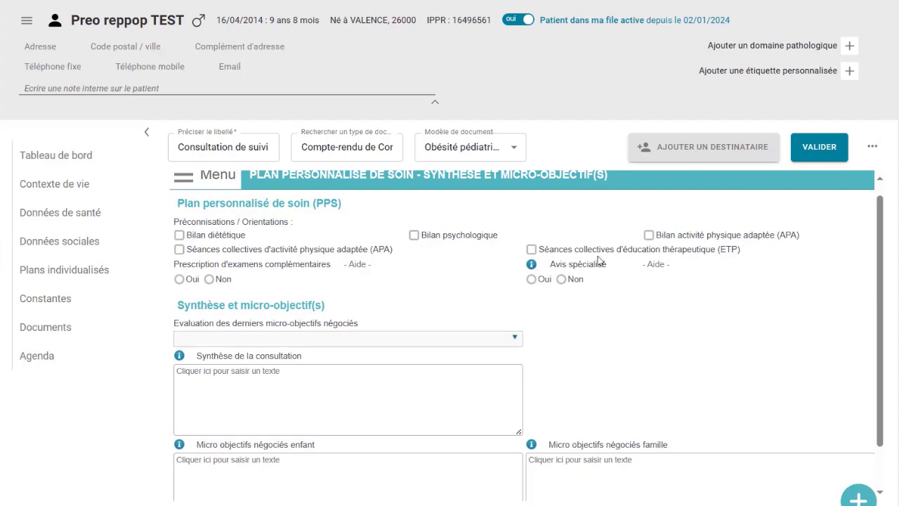
scroll(420, 277, "down", 1)
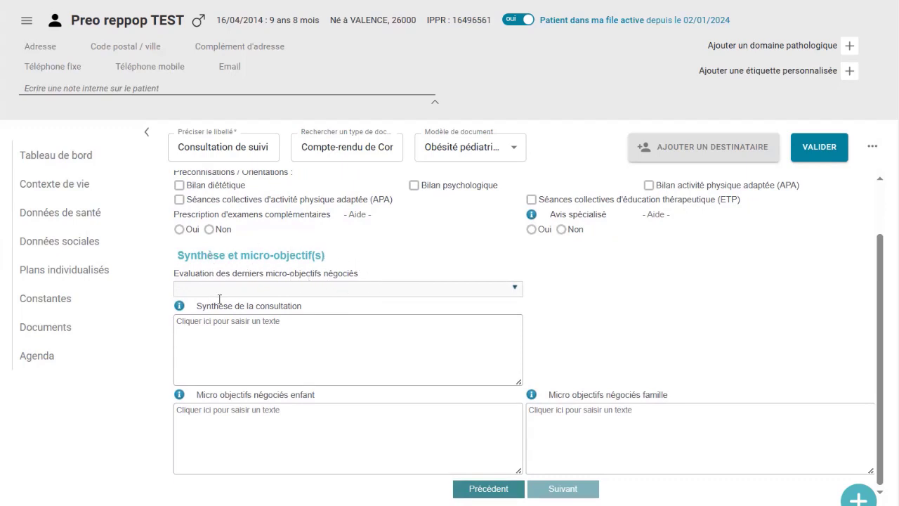
left_click(231, 332)
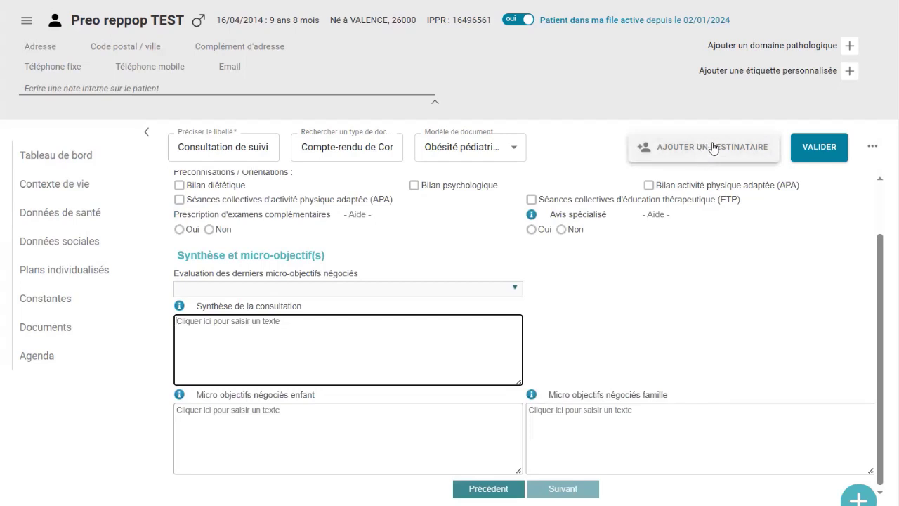
left_click(822, 150)
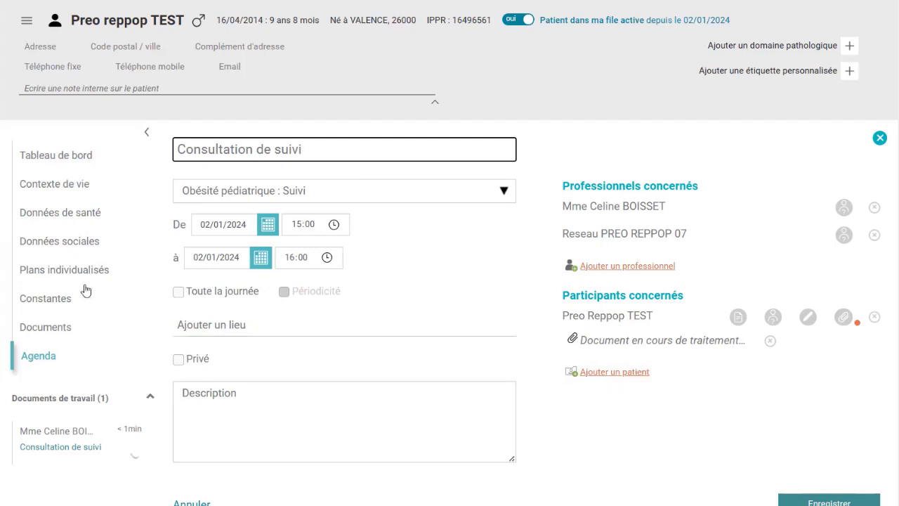
Step: Leave the event for the patient's dashboard, check the news feed and the Documents list, and return to the dashboard
left_click(54, 162)
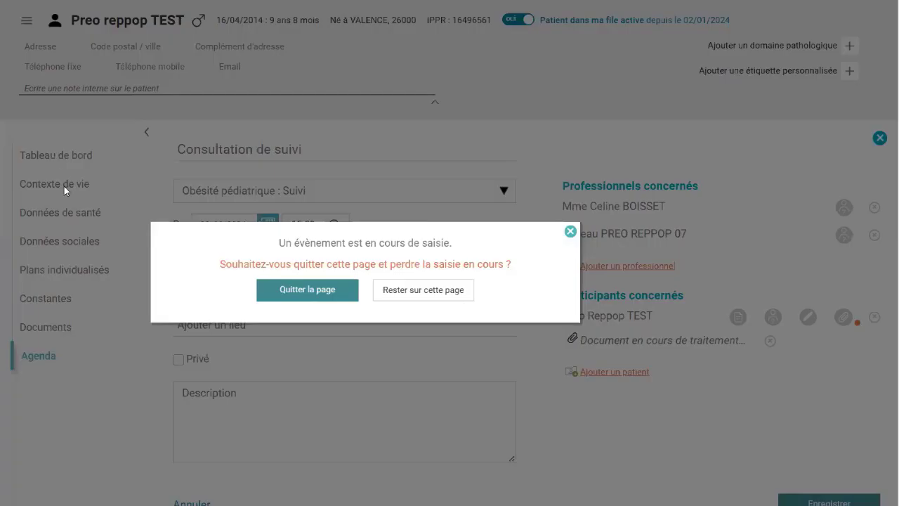
left_click(285, 298)
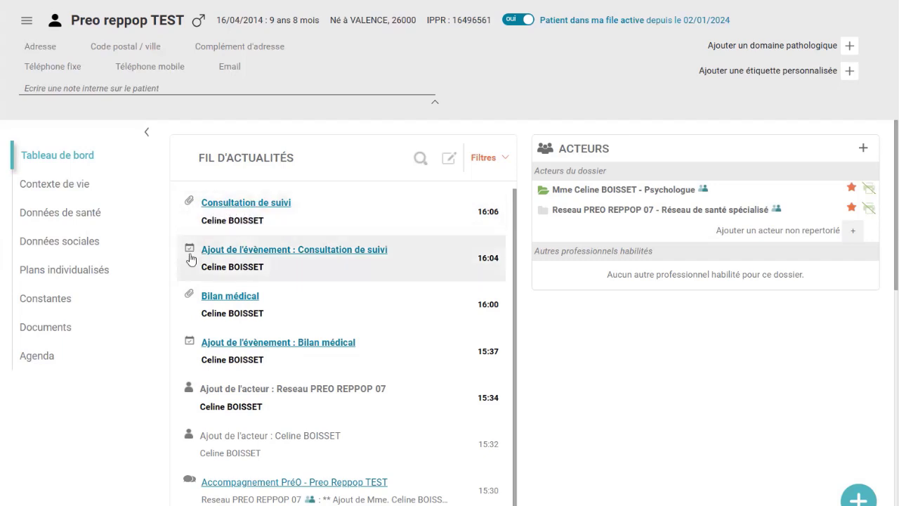
left_click(64, 331)
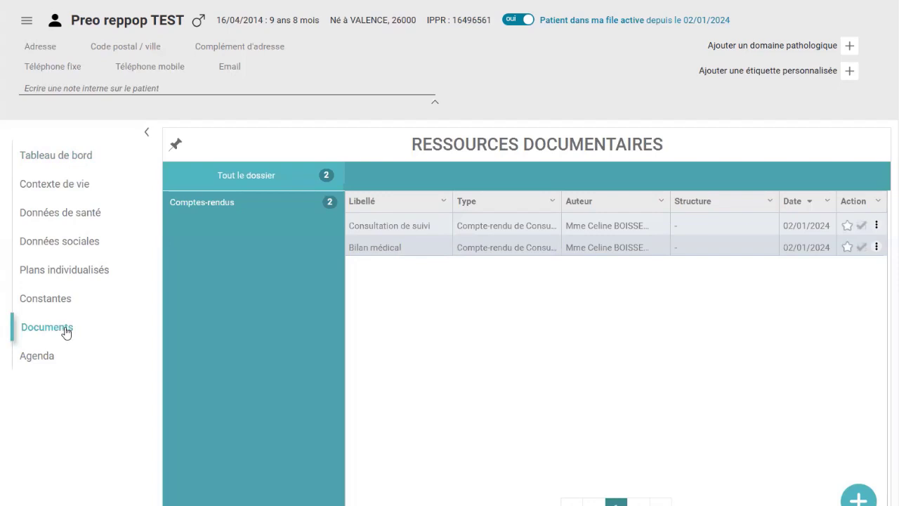
left_click(43, 156)
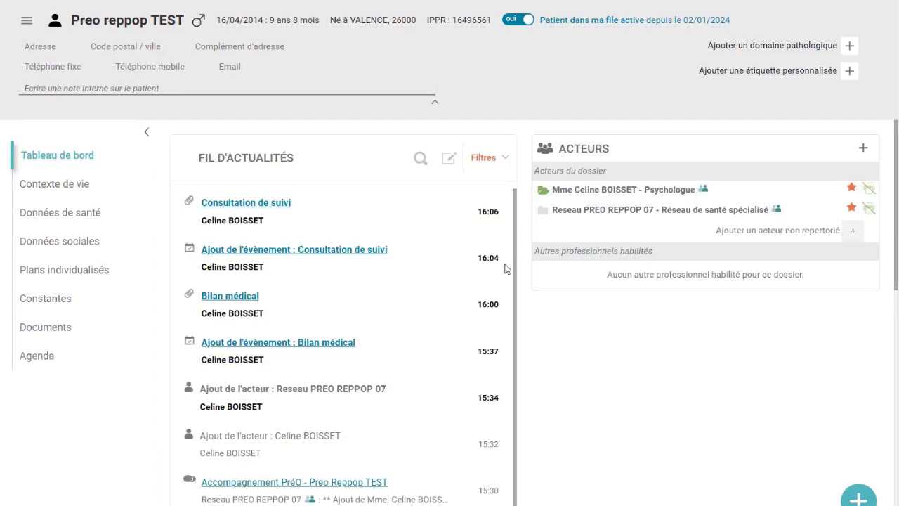
Step: Open the "Accompagnement PréO" conversation from the news feed, review its participants and messages, and close it
scroll(361, 297, "down", 2)
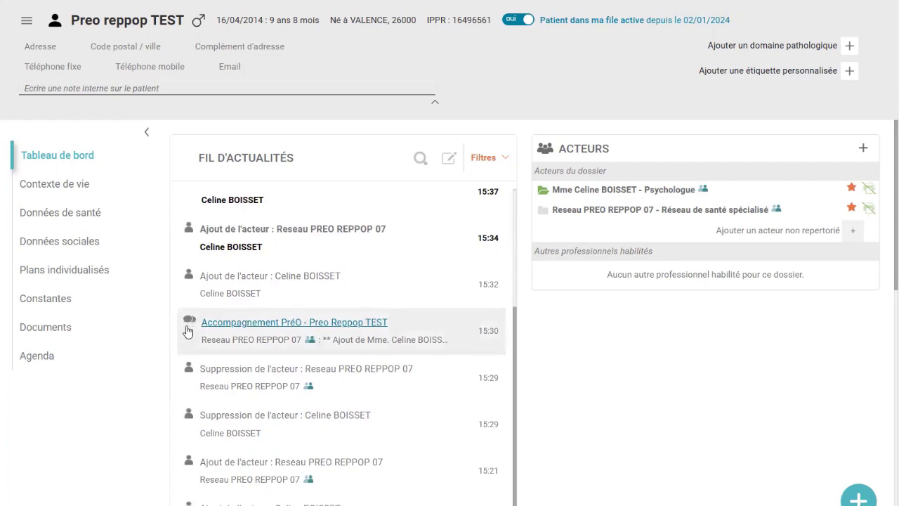
left_click(235, 327)
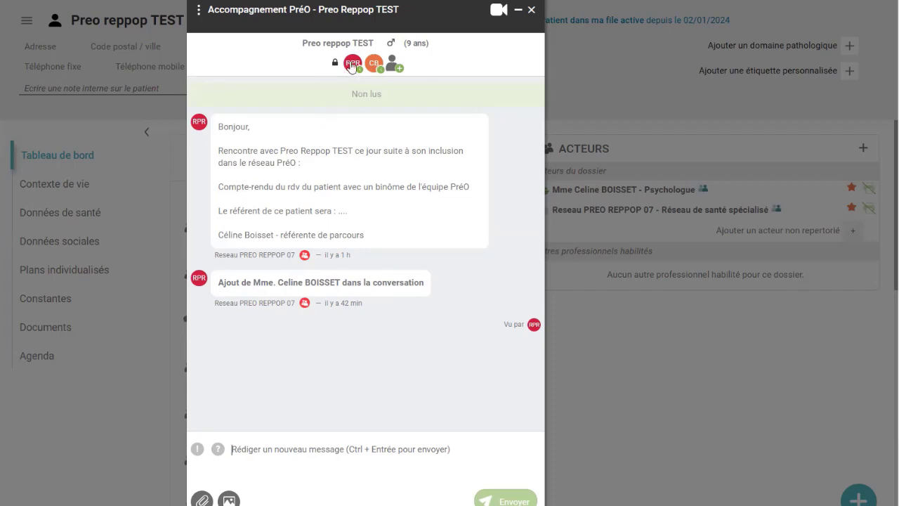
mouse_move(353, 67)
left_click(532, 10)
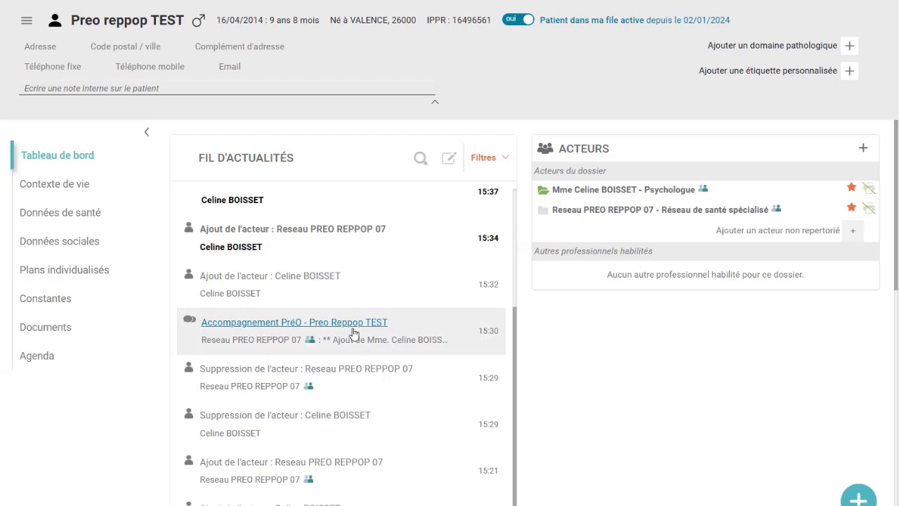
left_click(275, 323)
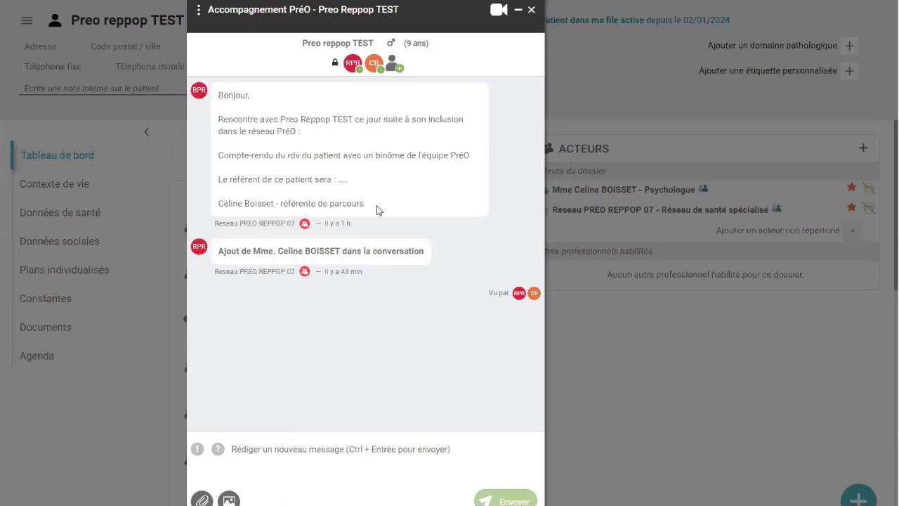
left_click(532, 11)
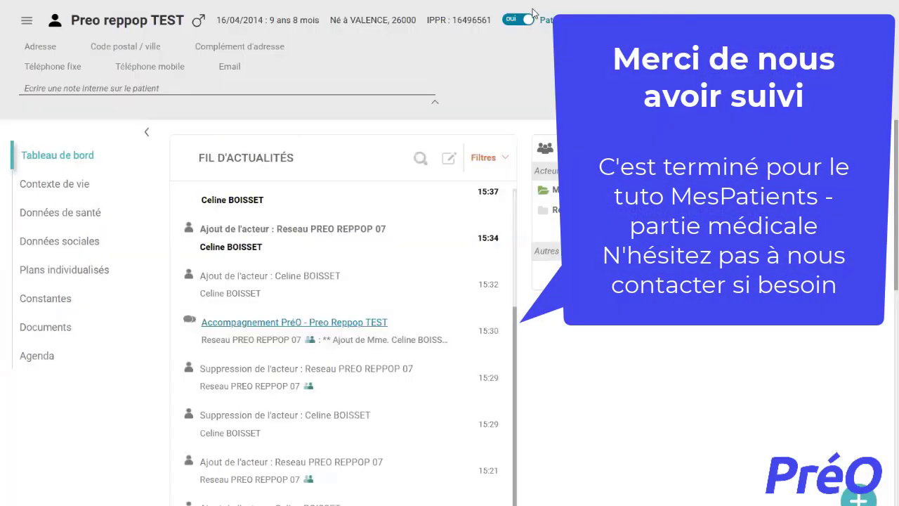